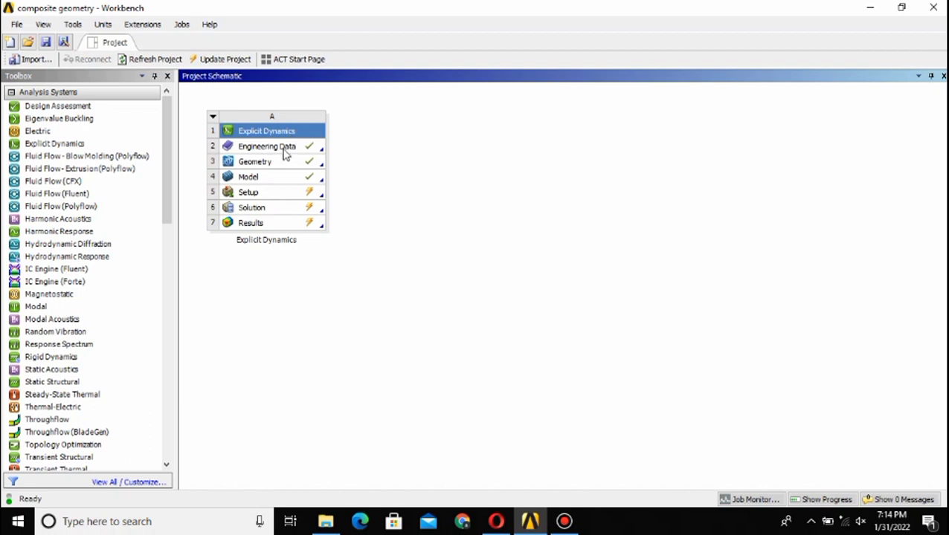
Open the Explicit Dynamics Engineering Data, which lists C4, CONC-35MPA and Structural Steel.
double_click(286, 150)
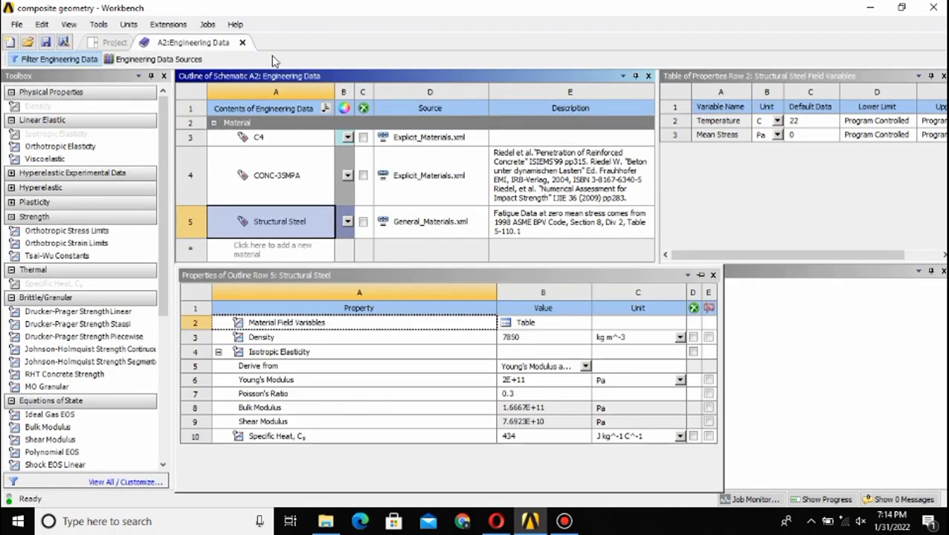
Show the Engineering Data Sources and select the Explicit Materials library.
left_click(193, 59)
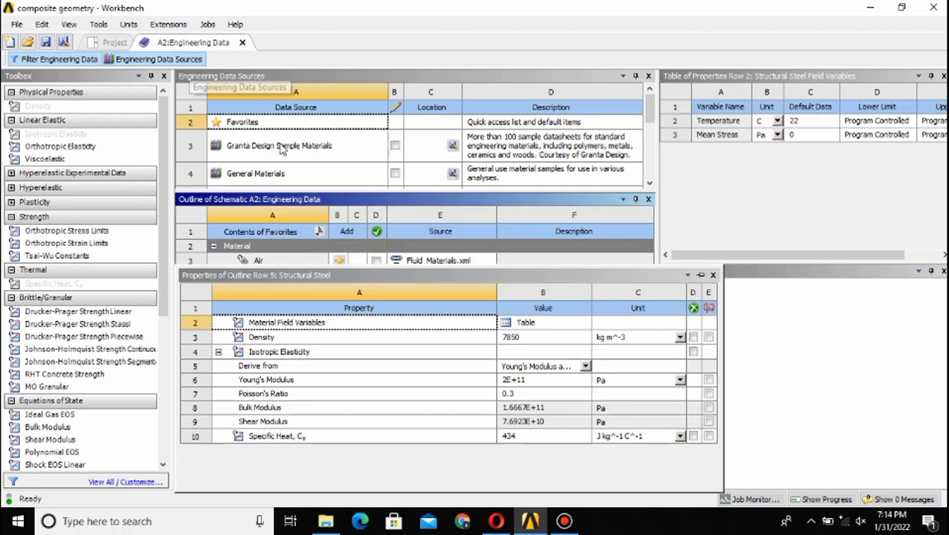
scroll(286, 148, "down", 5)
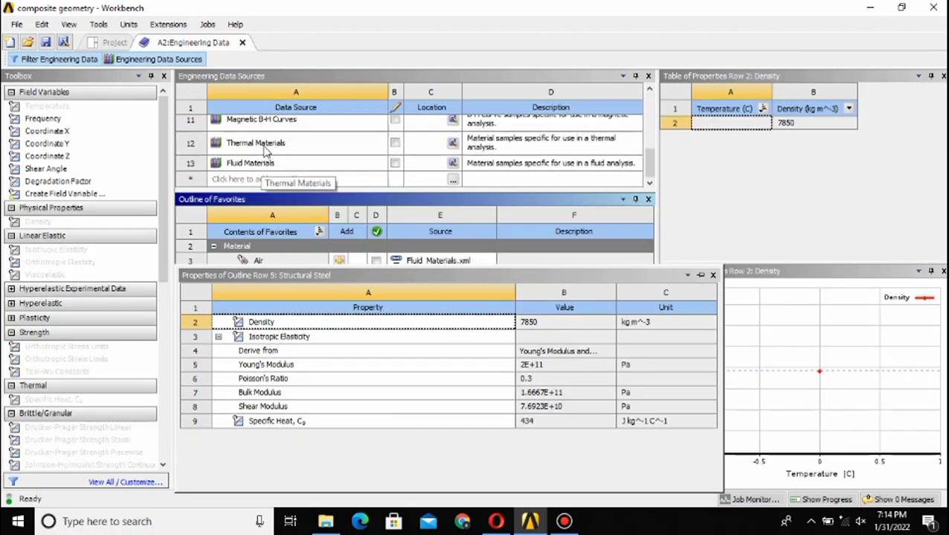
scroll(266, 153, "up", 3)
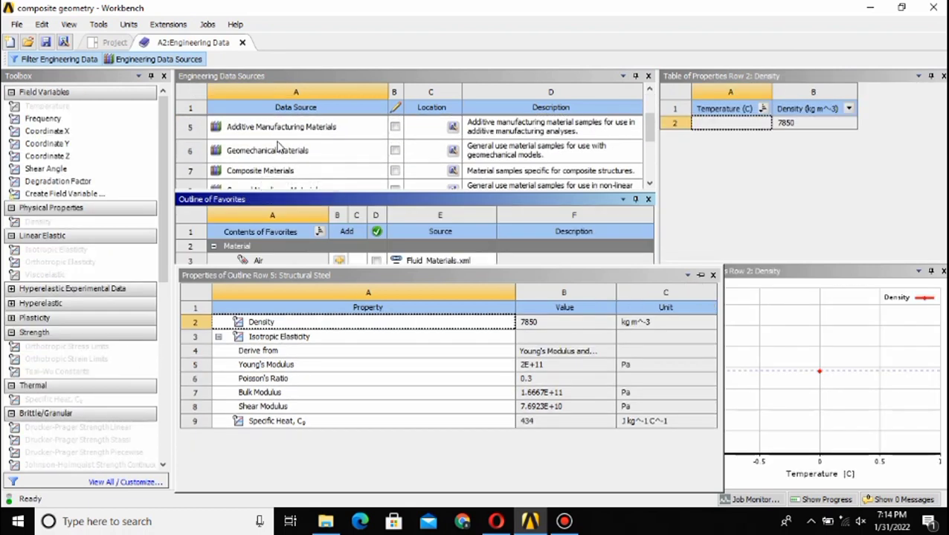
scroll(280, 157, "down", 3)
scroll(280, 154, "up", 2)
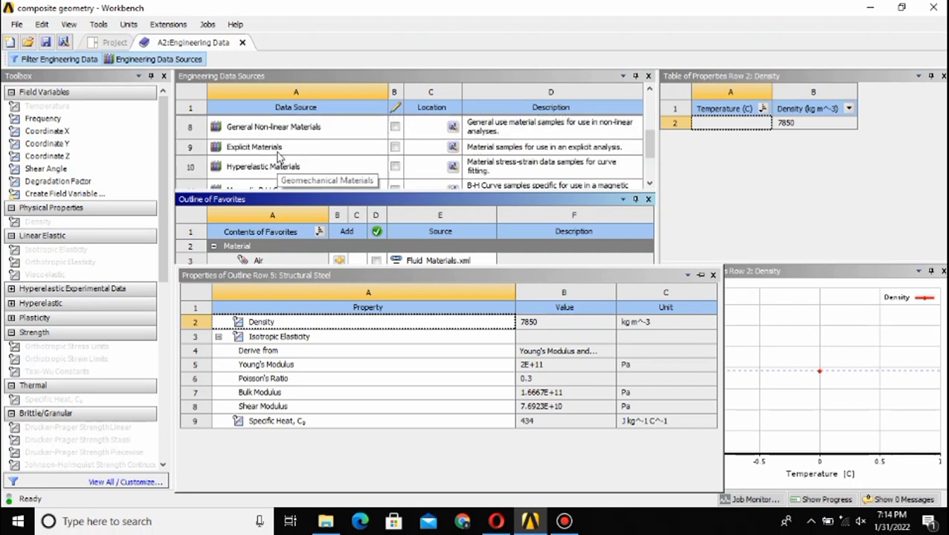
left_click(275, 143)
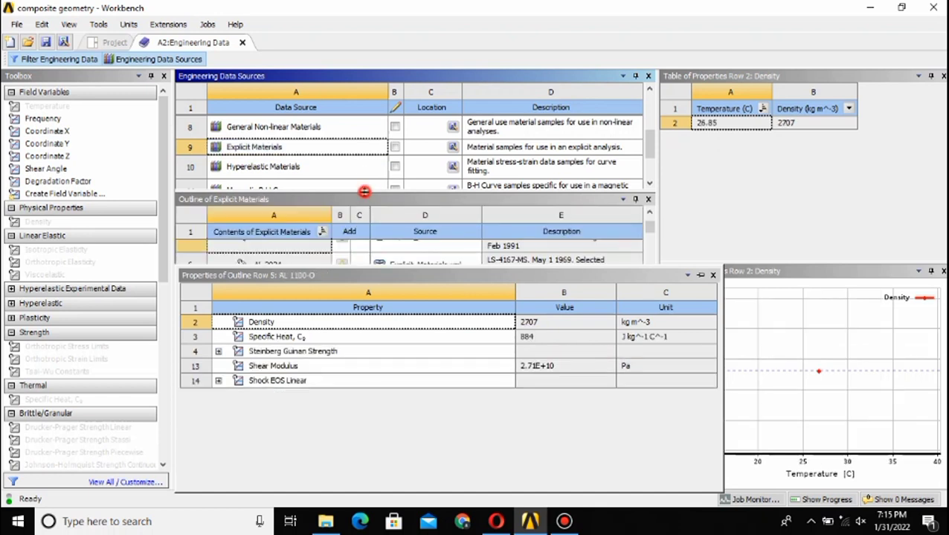
Enlarge the materials list and browse it, ending on AL 1100-O (density 2707 kg m^-3).
left_click_drag(361, 192, 366, 119)
scroll(388, 204, "down", 7)
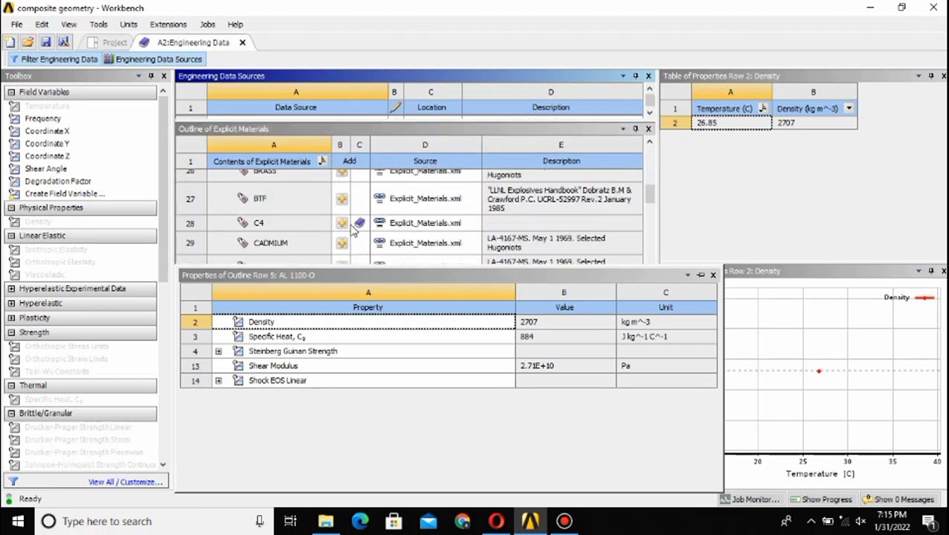
scroll(362, 231, "down", 10)
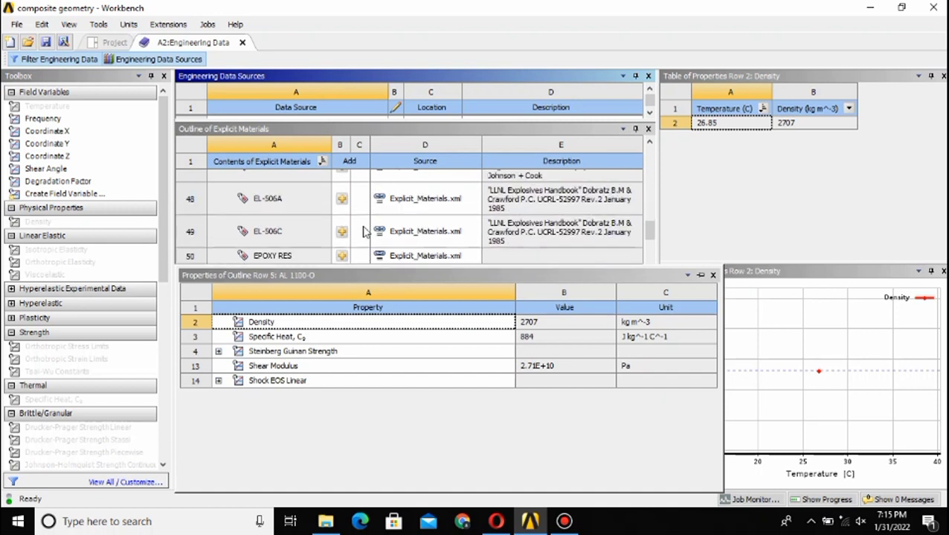
scroll(362, 232, "down", 6)
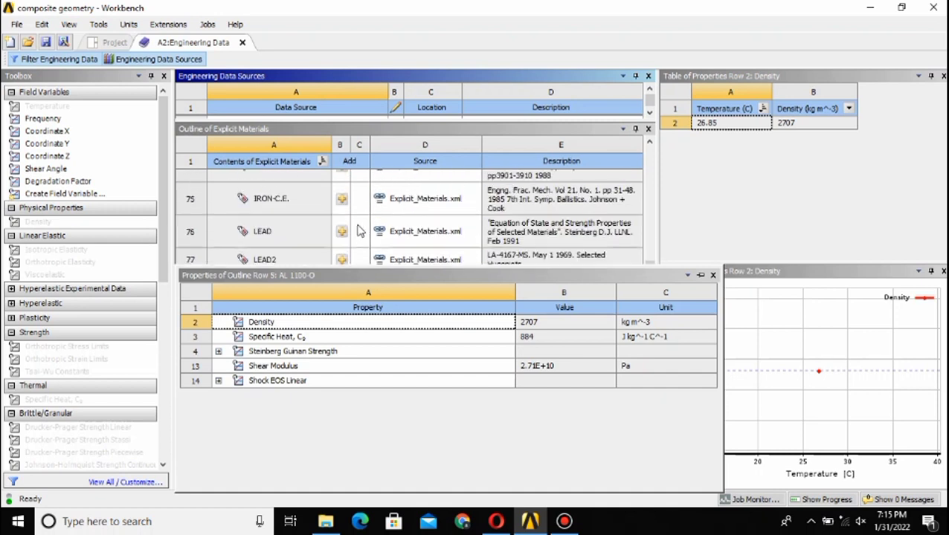
scroll(357, 231, "up", 4)
scroll(360, 231, "down", 13)
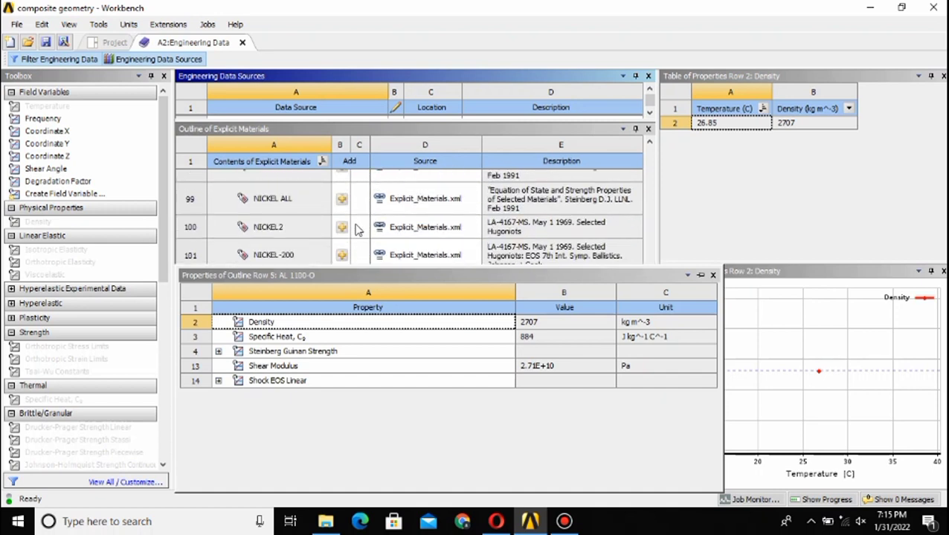
scroll(361, 227, "up", 10)
scroll(360, 219, "up", 20)
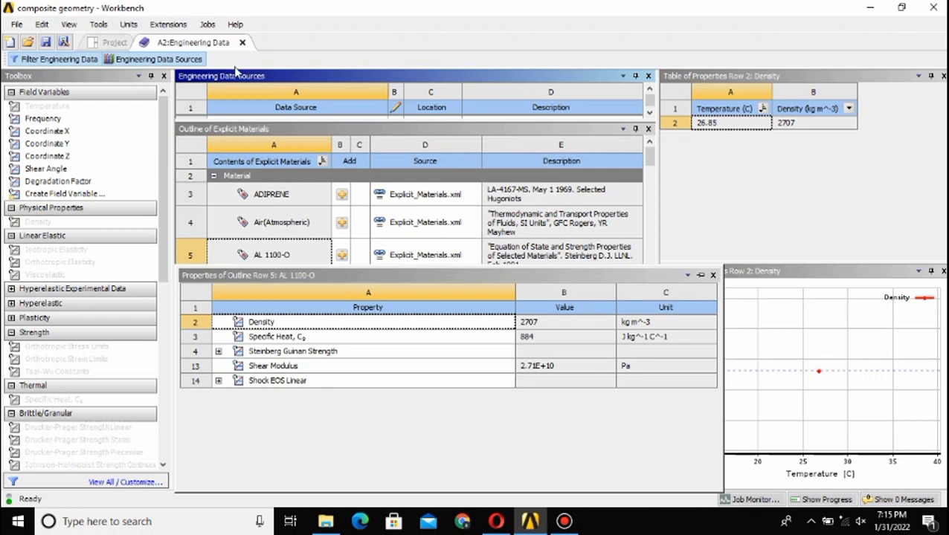
Hide the libraries, inspect CONC-35MPA and Structural Steel, and close the A2:Engineering Data tab.
left_click(194, 62)
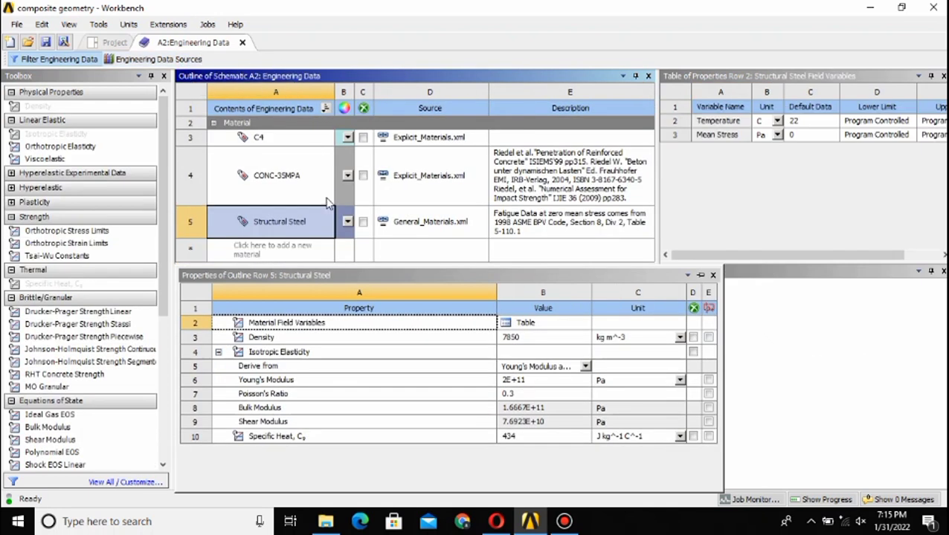
left_click_drag(273, 174, 360, 199)
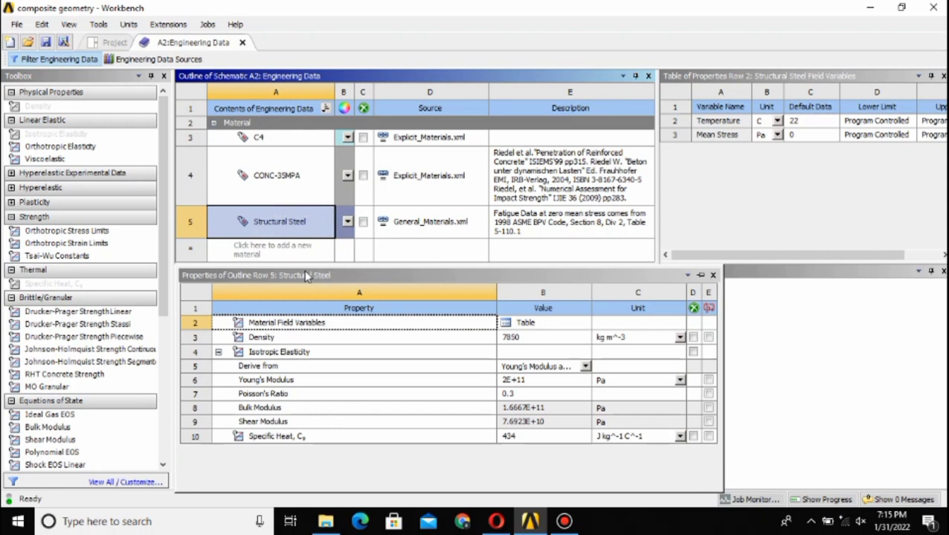
left_click(291, 227)
right_click(290, 226)
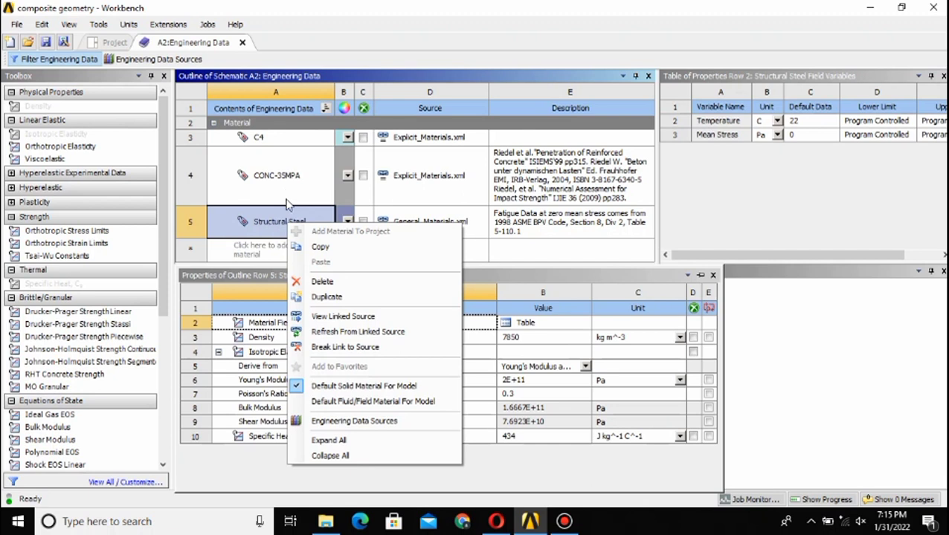
key("Escape")
double_click(275, 213)
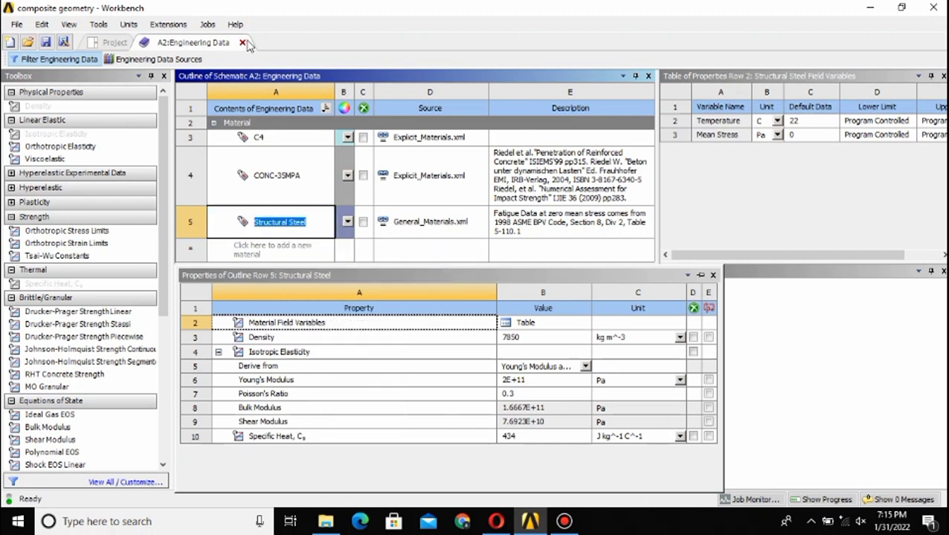
left_click(244, 44)
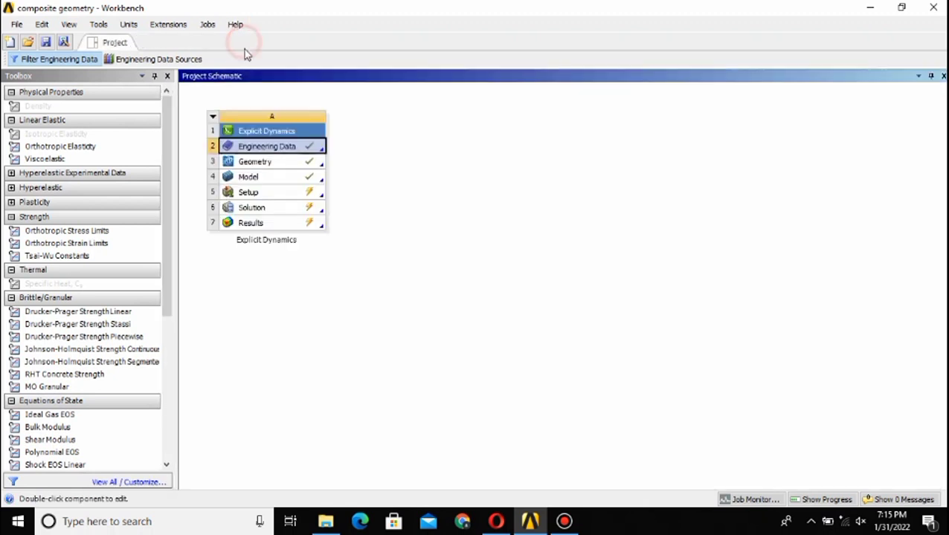
Open the geometry in SpaceClaim and spin the view to see the box in 3D.
double_click(272, 165)
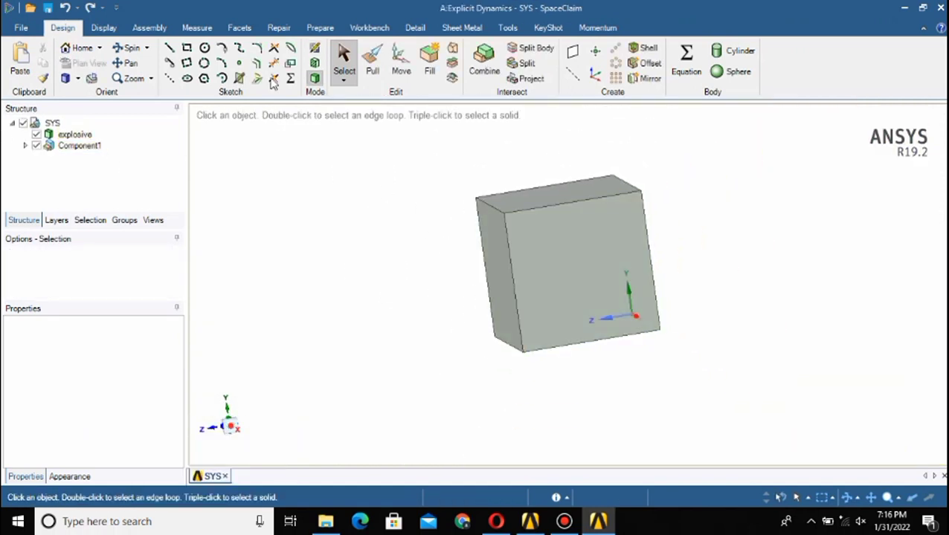
left_click(127, 48)
left_click_drag(354, 229, 477, 264)
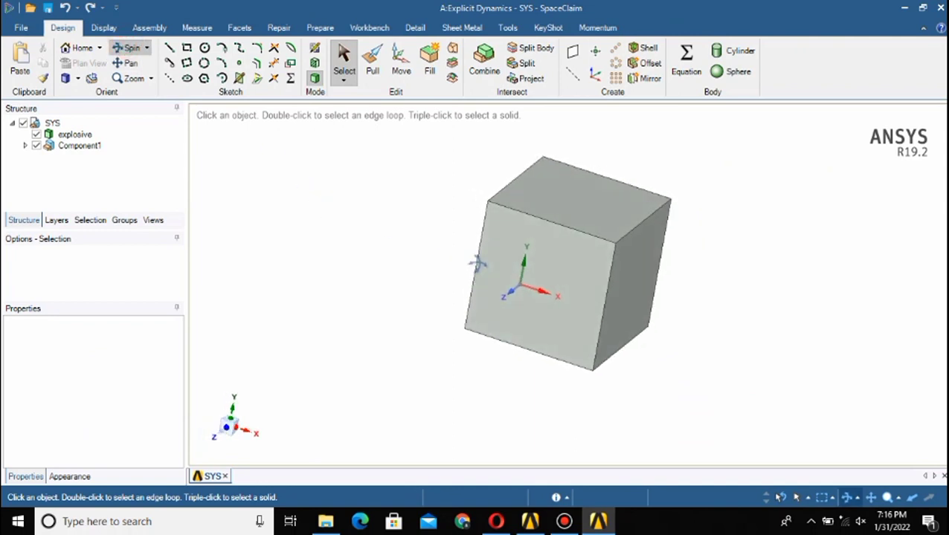
Expand Component1, Component2 and Component3, and select the wall, footing and explosive bodies.
left_click(11, 122)
left_click(12, 123)
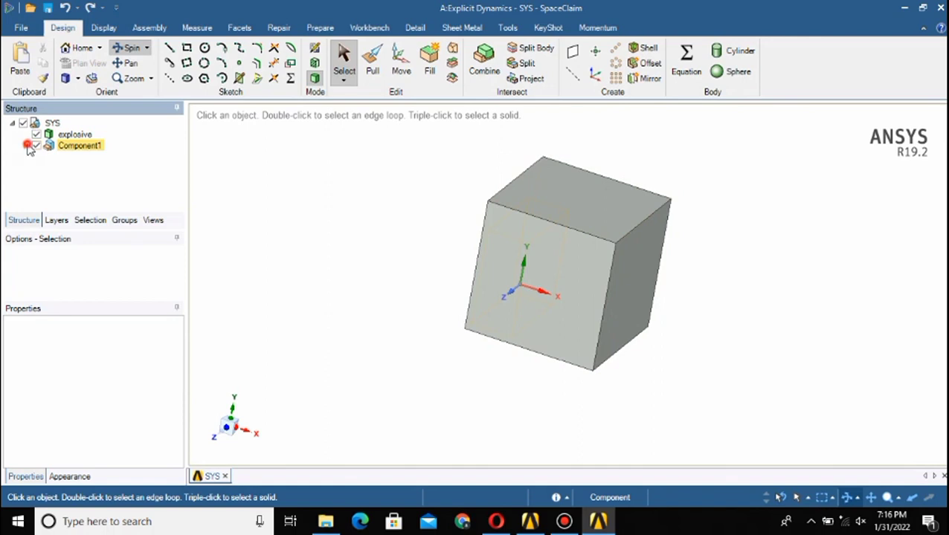
left_click(26, 146)
left_click(64, 160)
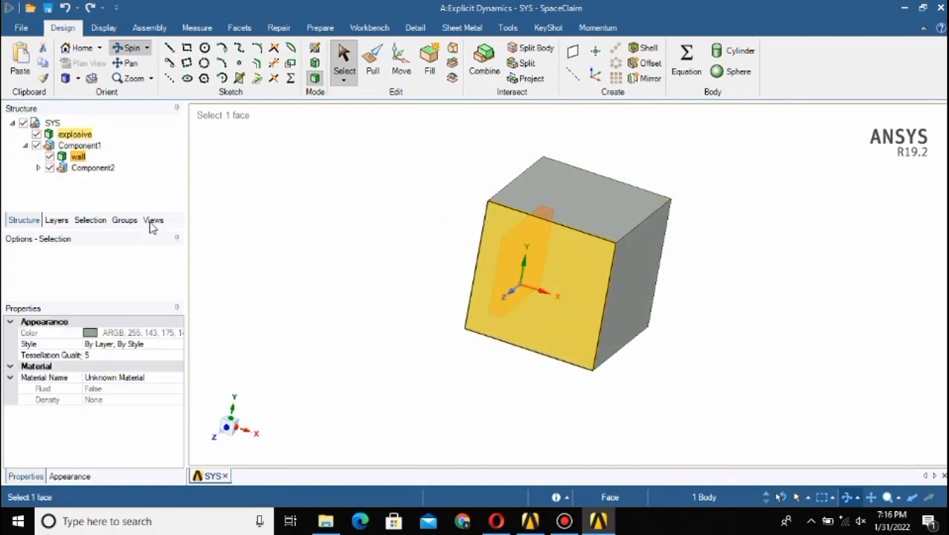
left_click(78, 168)
left_click(38, 168)
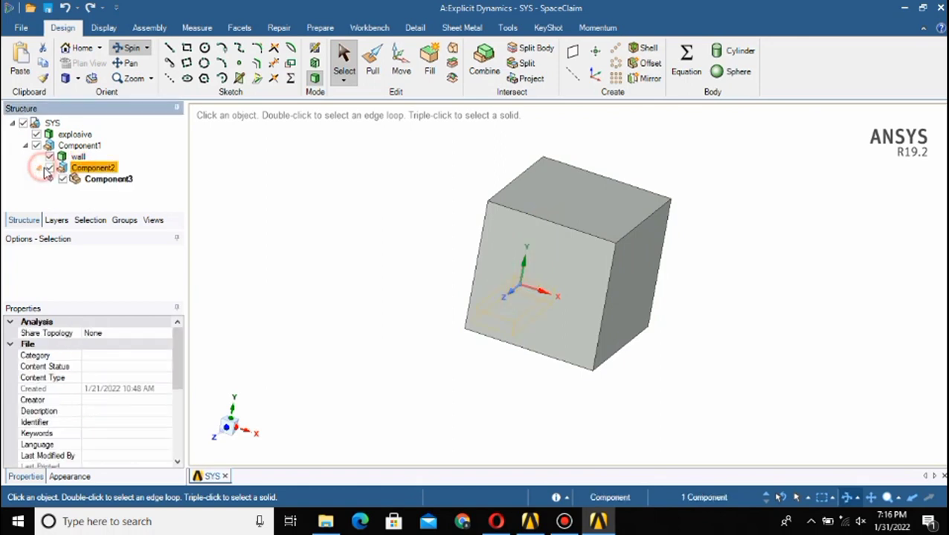
left_click(51, 179)
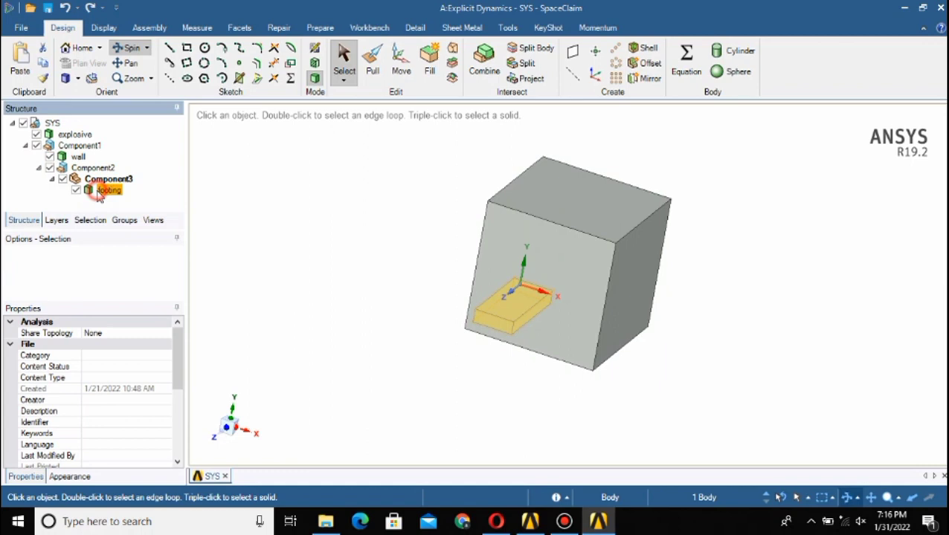
left_click(105, 190)
left_click(78, 157)
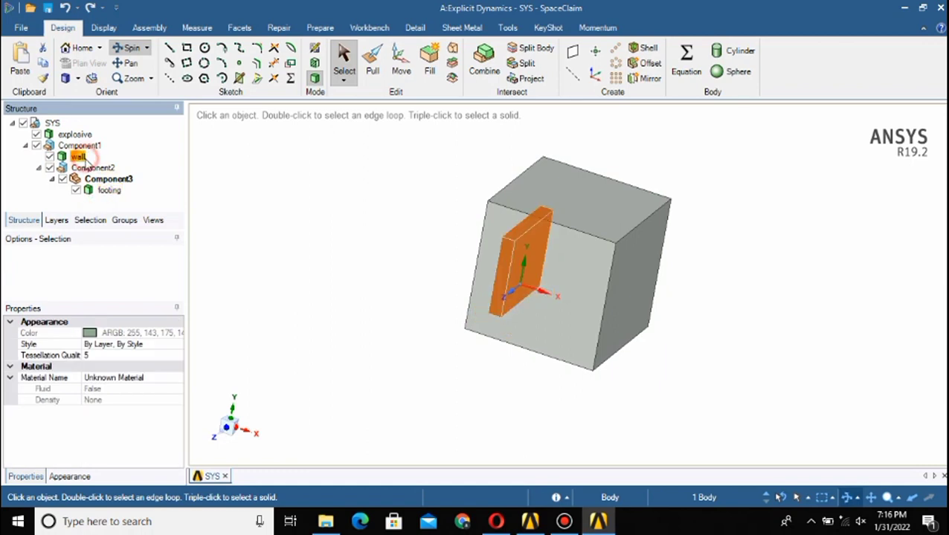
left_click(77, 136)
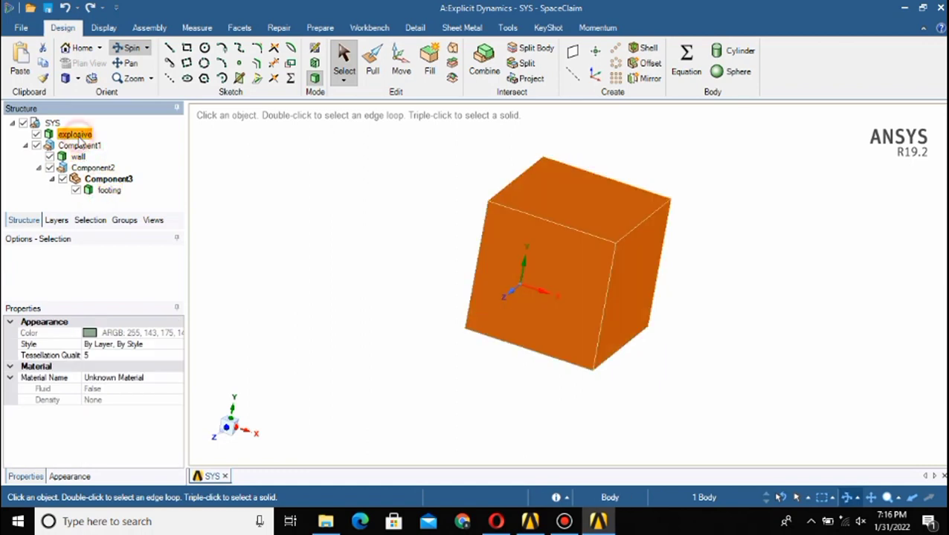
Hide the explosive cube and dismiss the physics suppression tip.
right_click(75, 136)
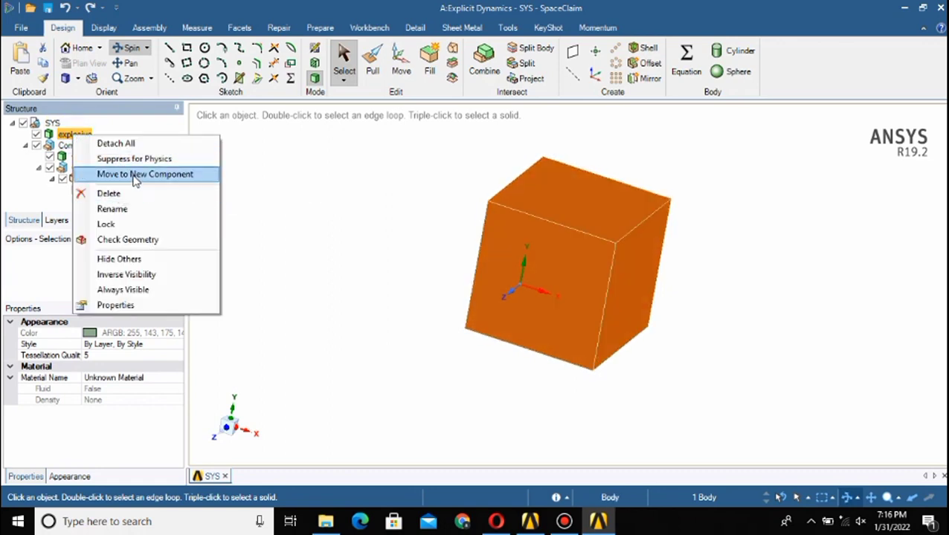
left_click(35, 136)
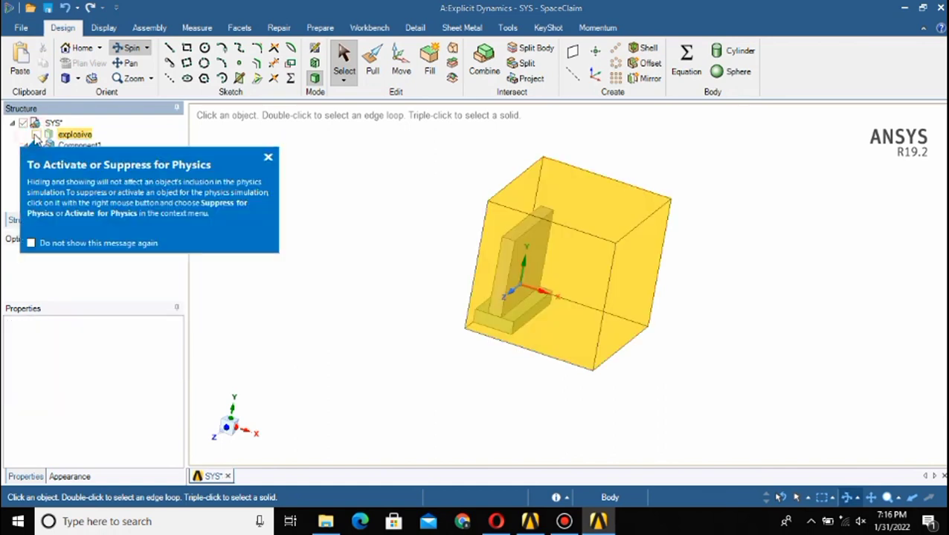
left_click(268, 157)
Rotate the model so the wall stands upright facing forward, then return to Workbench.
left_click(375, 249)
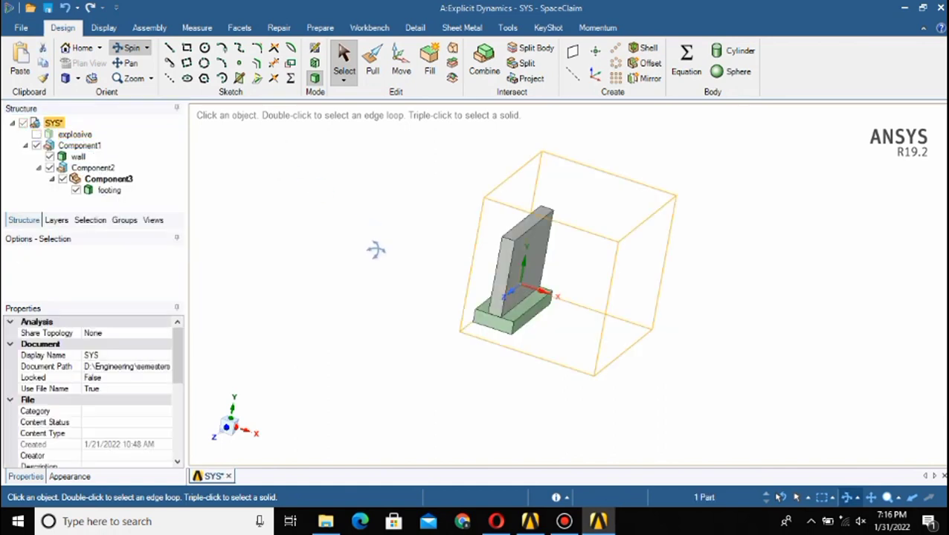
left_click_drag(378, 251, 577, 277)
left_click_drag(380, 233, 396, 139)
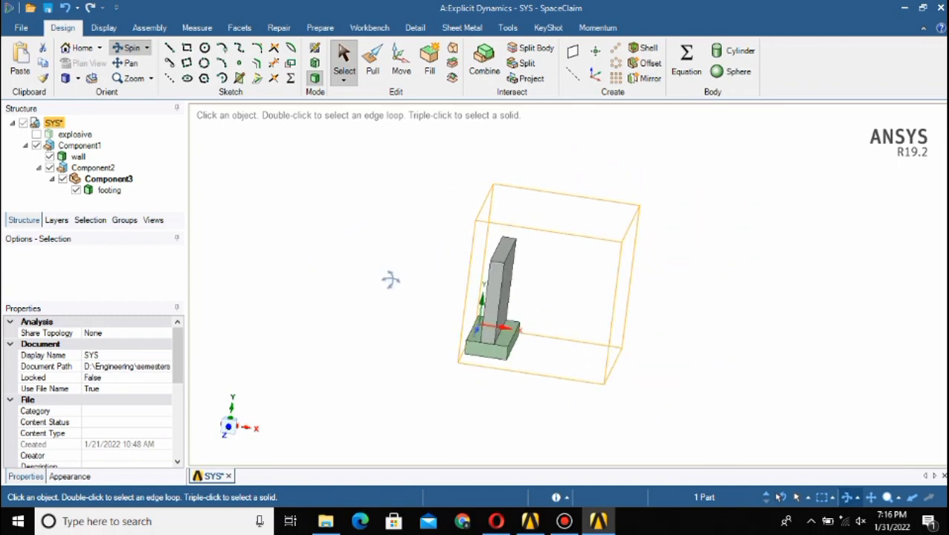
left_click_drag(383, 279, 337, 289)
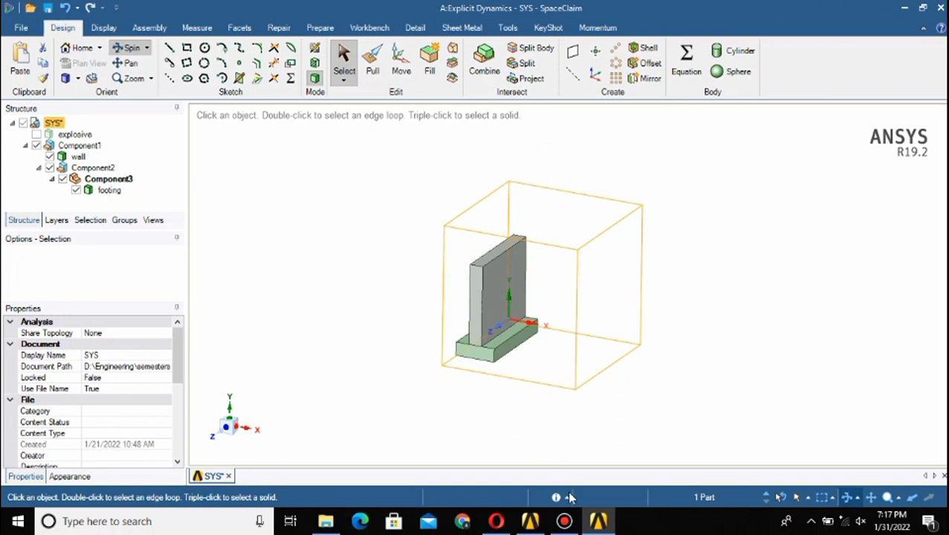
left_click(530, 521)
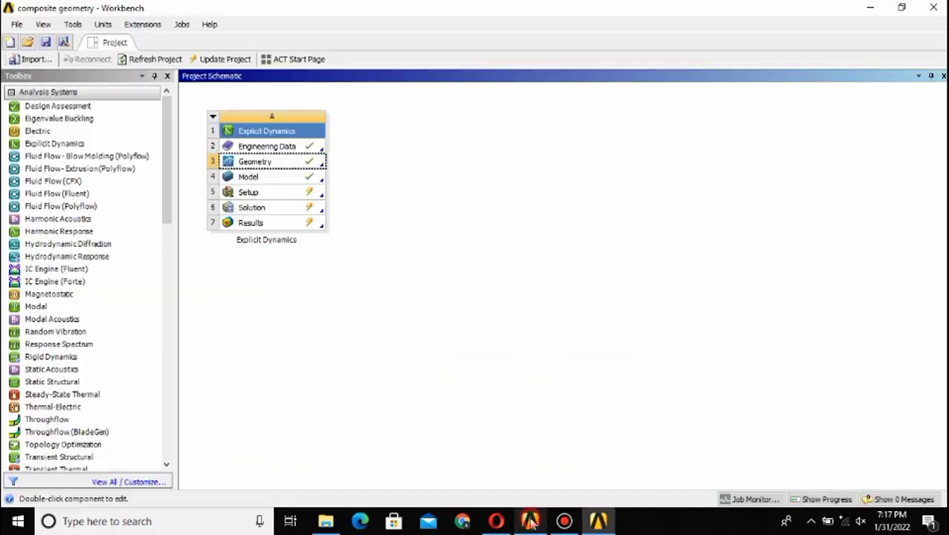
Launch Mechanical on Model (A4) to show the wall, footing, detonation point and fixed support.
double_click(244, 180)
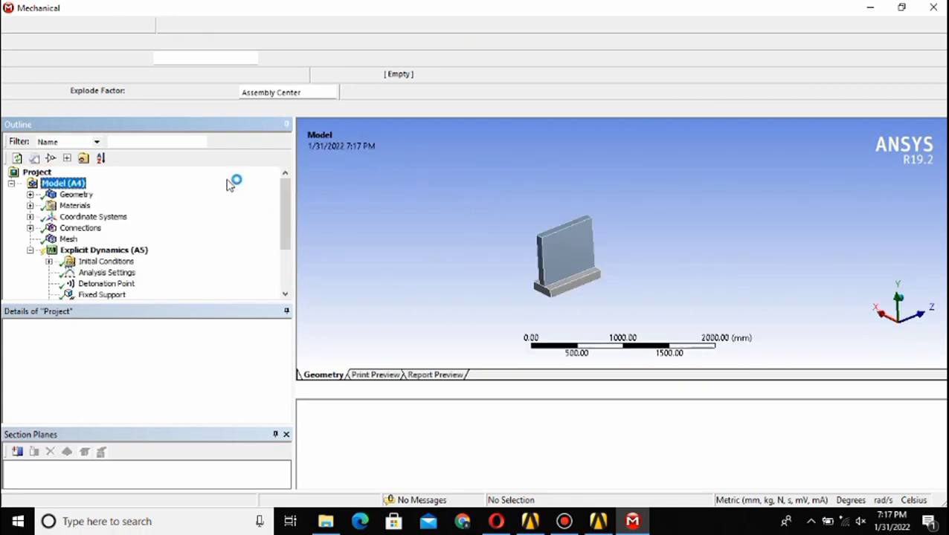
Inspect the footing, wall and explosive bodies, showing all bodies and then re-hiding the explosive.
scroll(598, 265, "up", 3)
scroll(523, 261, "down", 1)
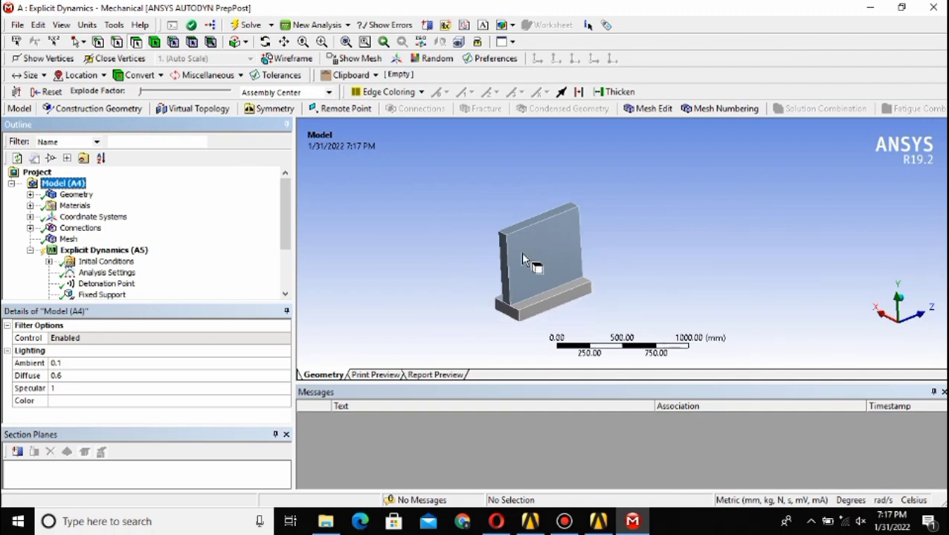
left_click(30, 194)
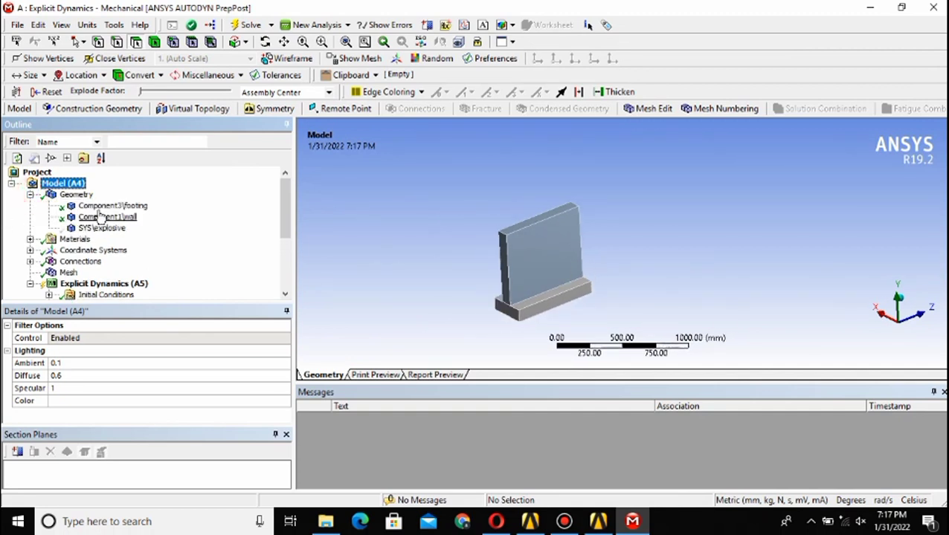
left_click(104, 206)
left_click(104, 216)
left_click(104, 227)
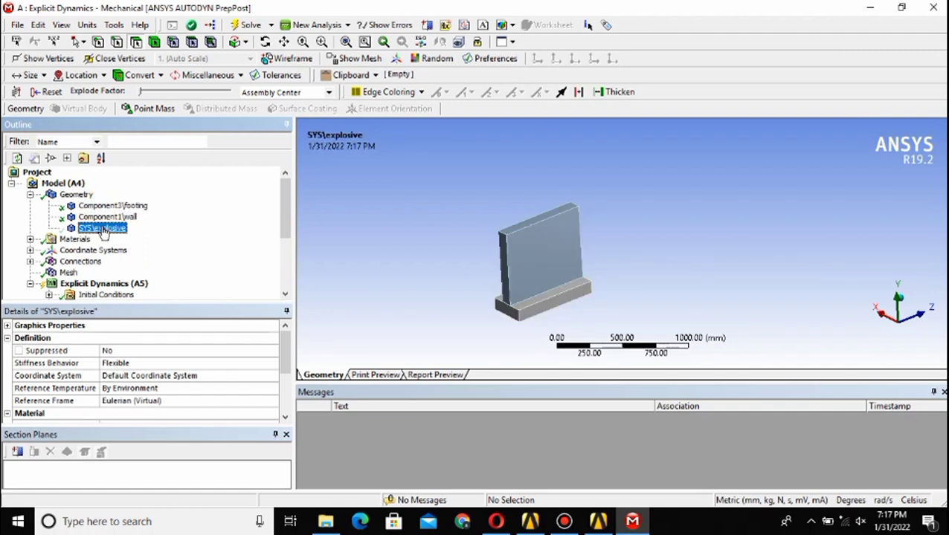
right_click(110, 228)
left_click(151, 321)
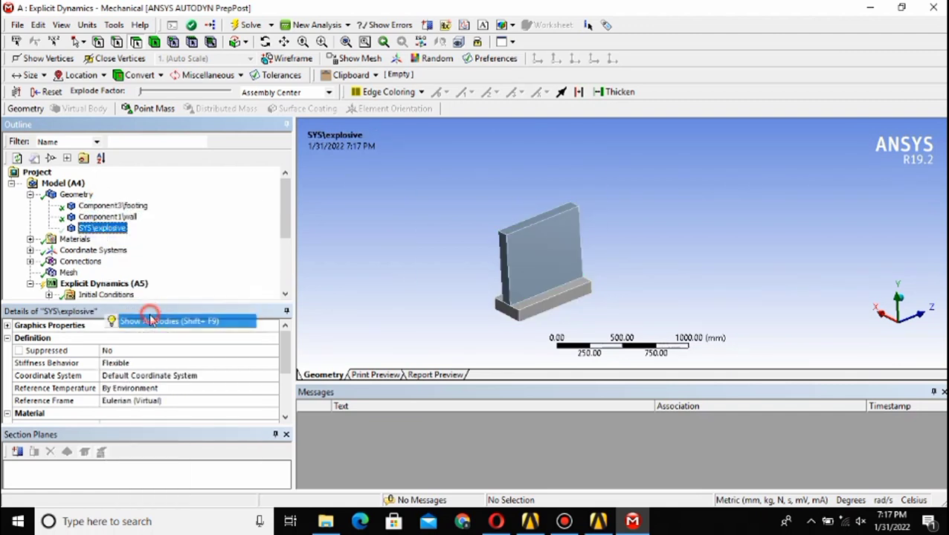
left_click(100, 232)
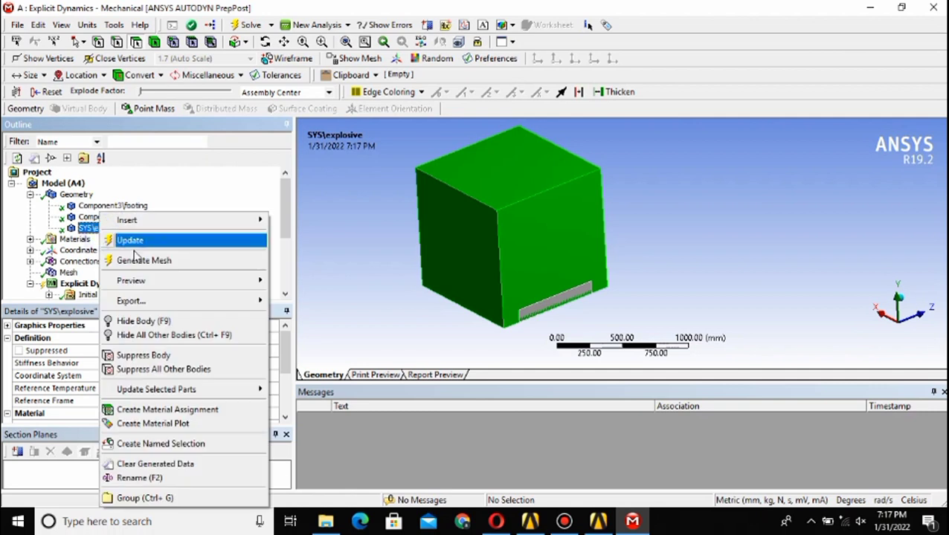
left_click(147, 321)
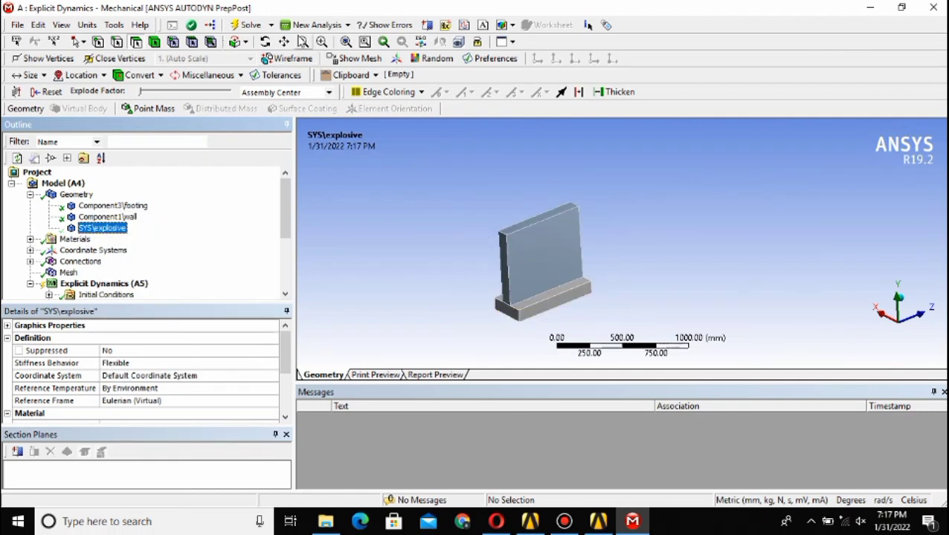
left_click(284, 42)
left_click_drag(385, 173, 411, 136)
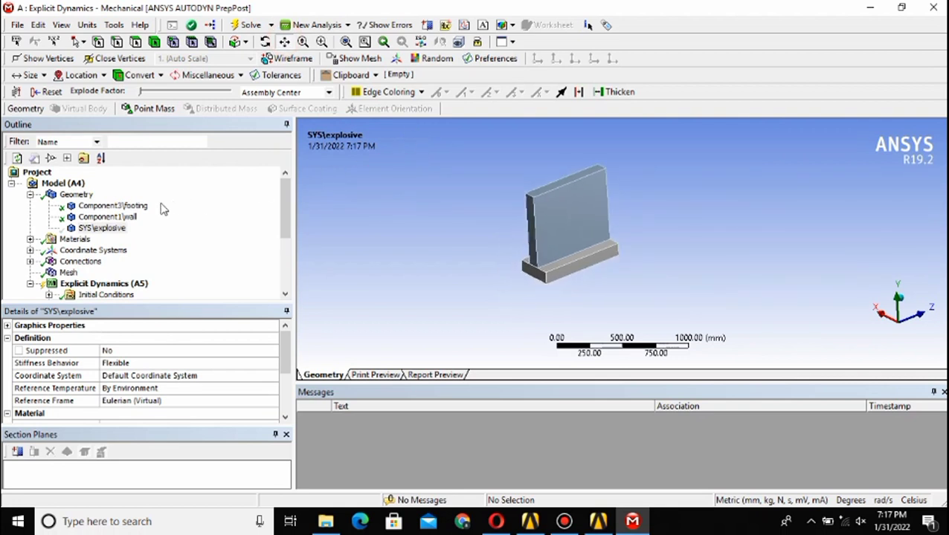
scroll(111, 223, "down", 1)
Expand Materials and Coordinate Systems and inspect the Global Coordinate System.
left_click(30, 206)
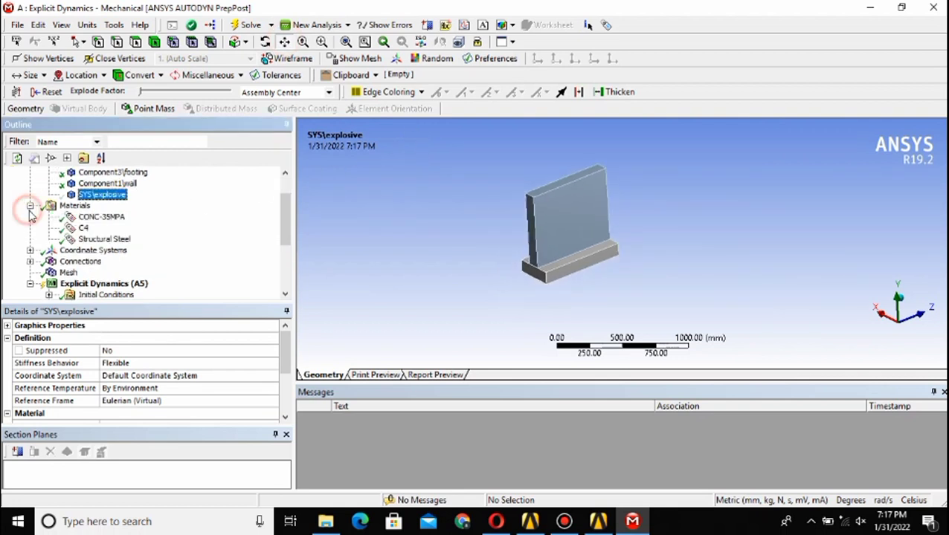
left_click(30, 216)
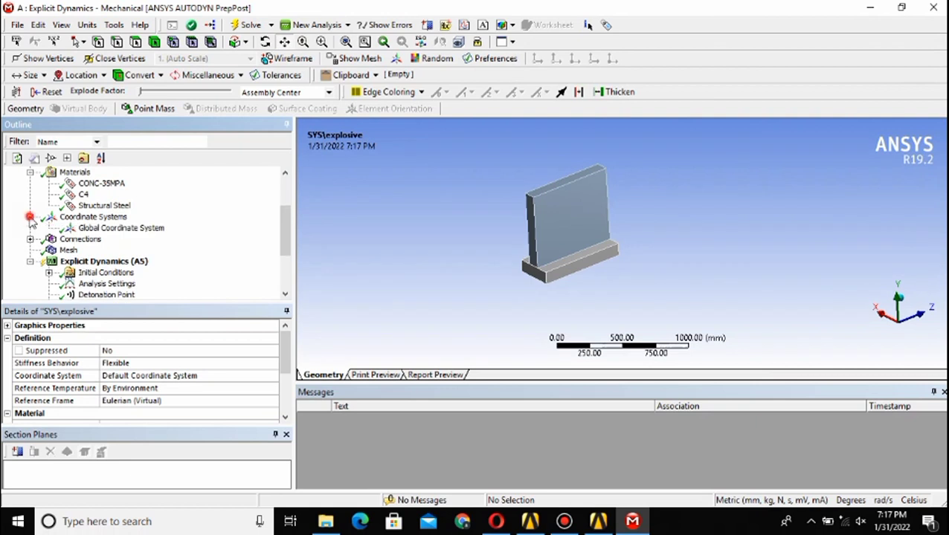
left_click(88, 229)
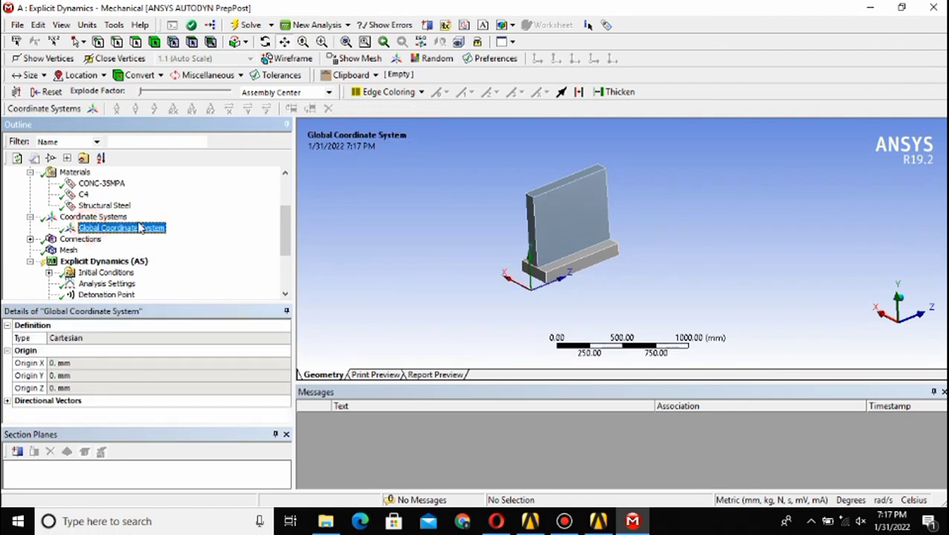
scroll(60, 249, "down", 2)
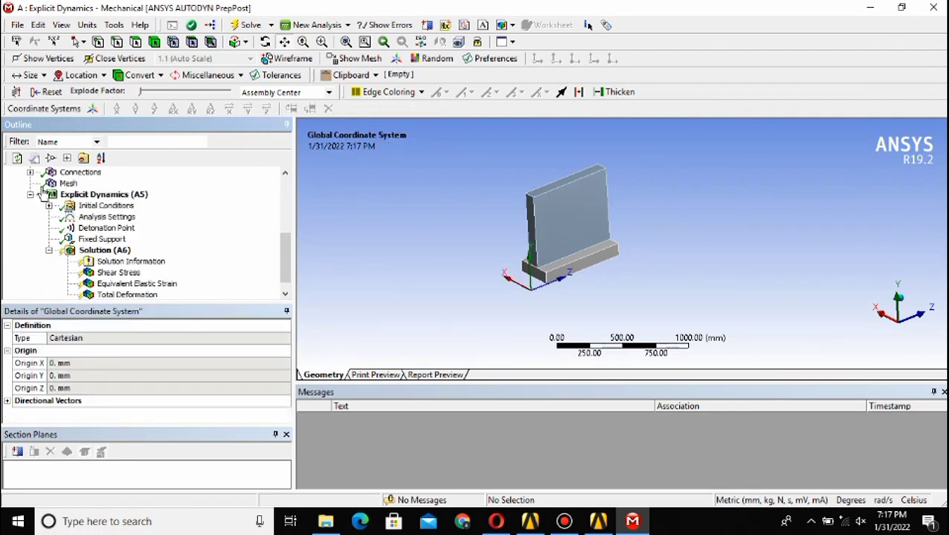
scroll(41, 186, "up", 1)
Select the bonded footing-to-wall Contact Region under Connections > Contacts.
left_click(30, 205)
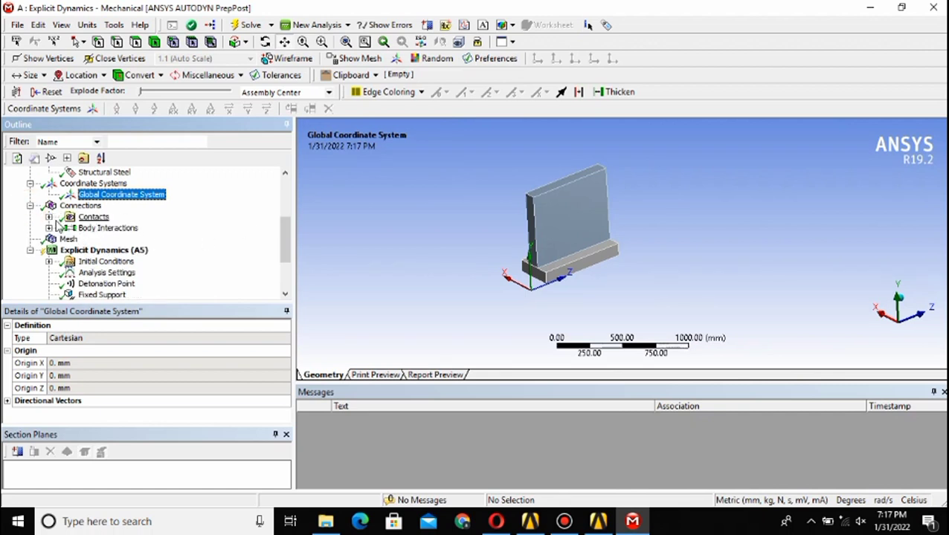
left_click(49, 218)
left_click(106, 229)
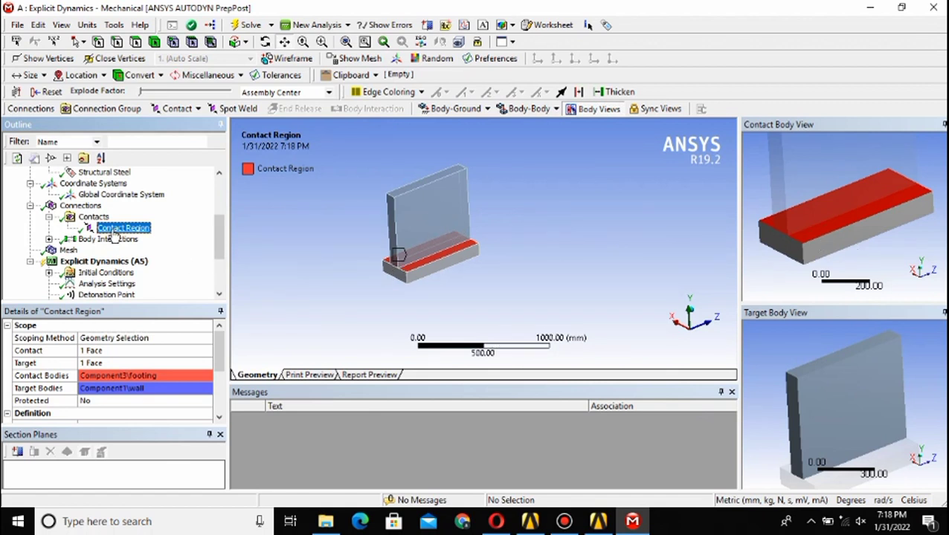
scroll(111, 237, "down", 1)
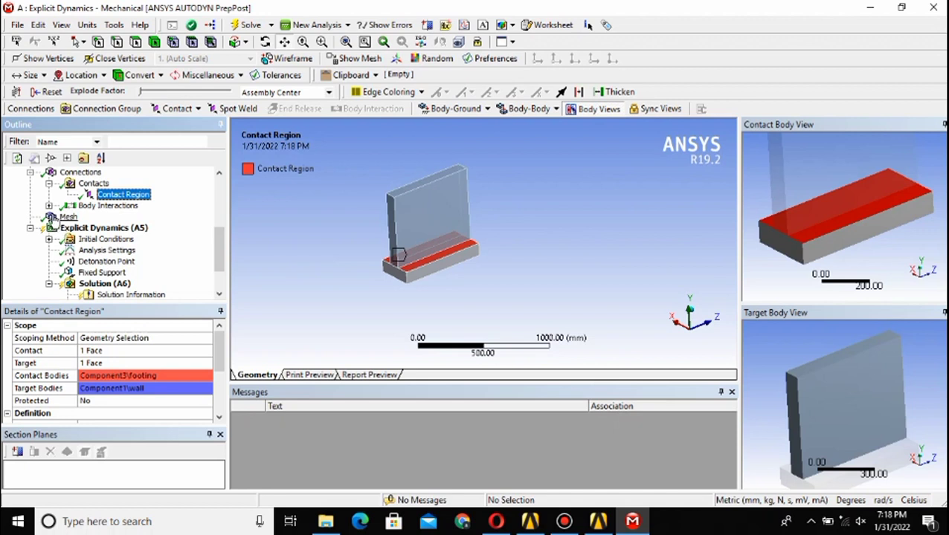
Show the Explicit, Linear-element mesh, leave Element Size at Default, and expand Sizing.
left_click(65, 217)
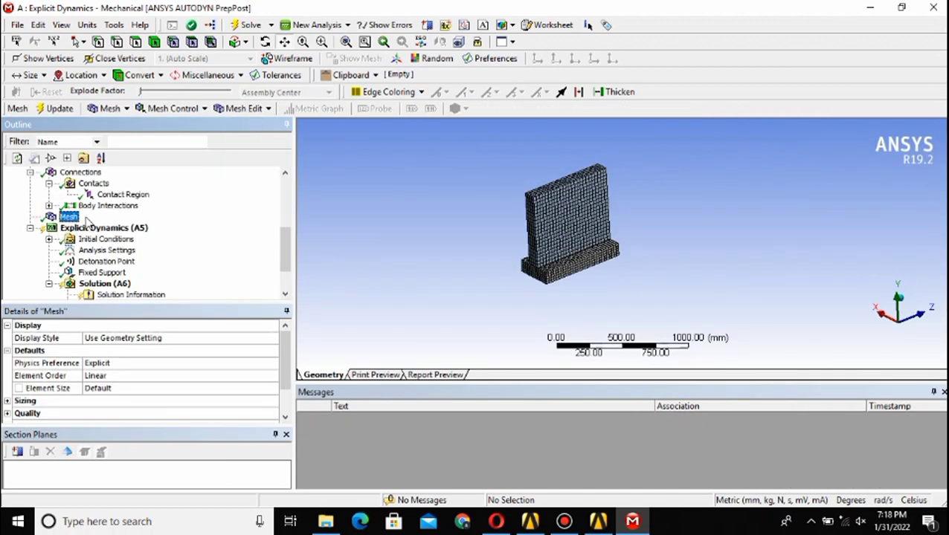
scroll(82, 372, "down", 1)
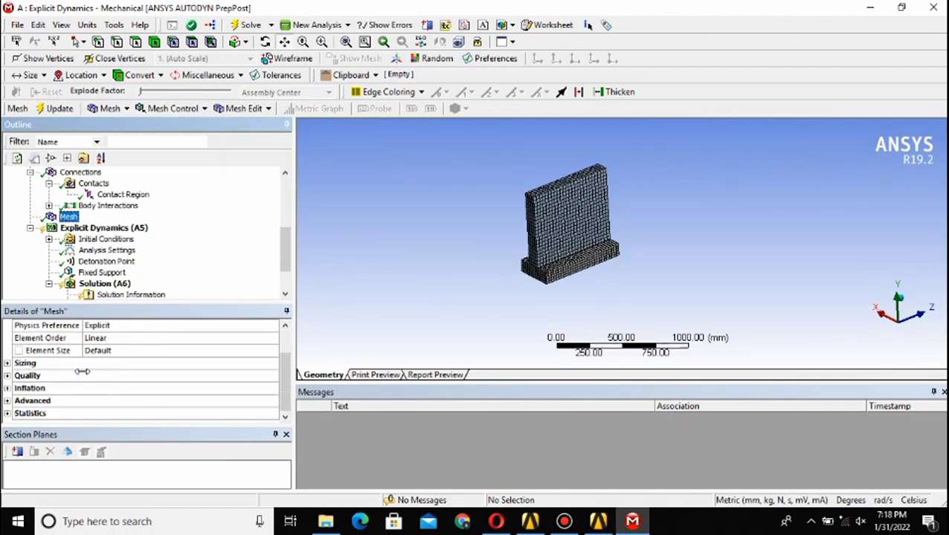
left_click(118, 352)
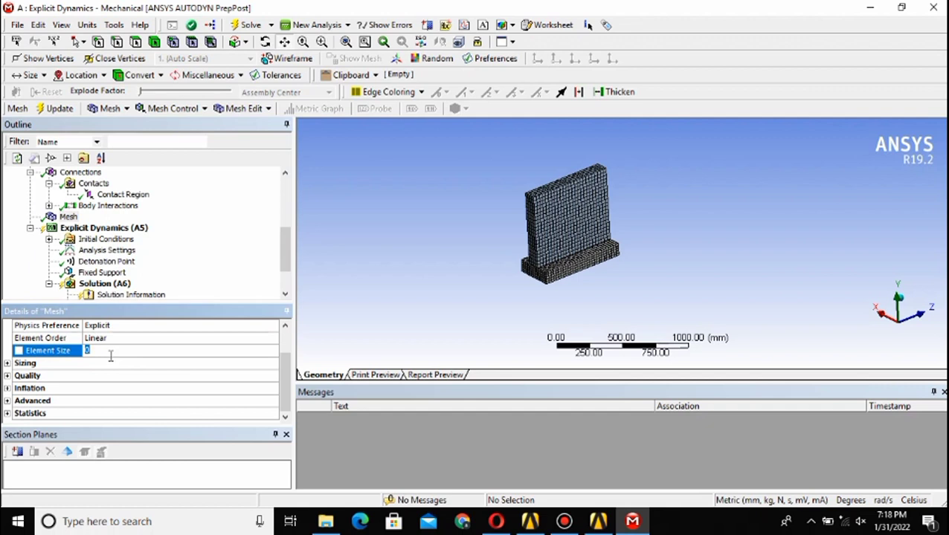
left_click(17, 274)
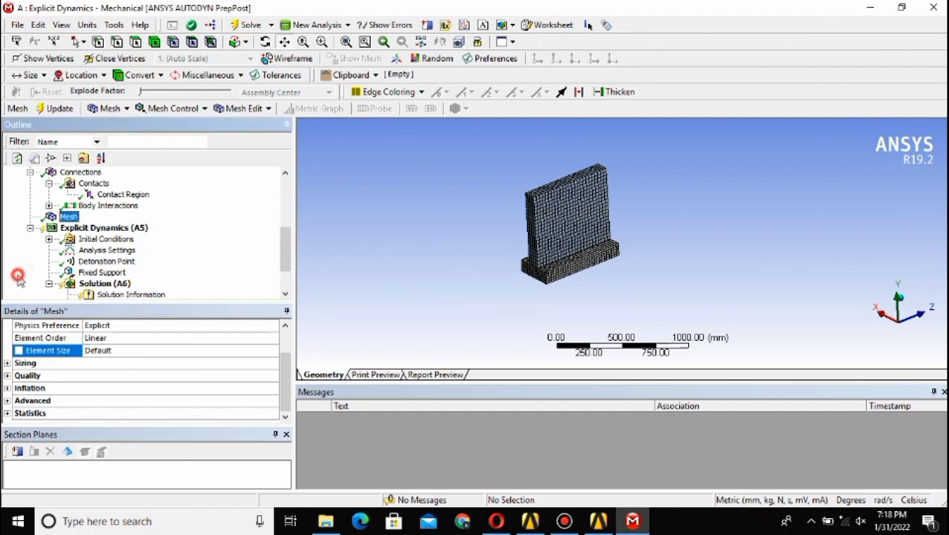
left_click(9, 364)
scroll(113, 395, "down", 3)
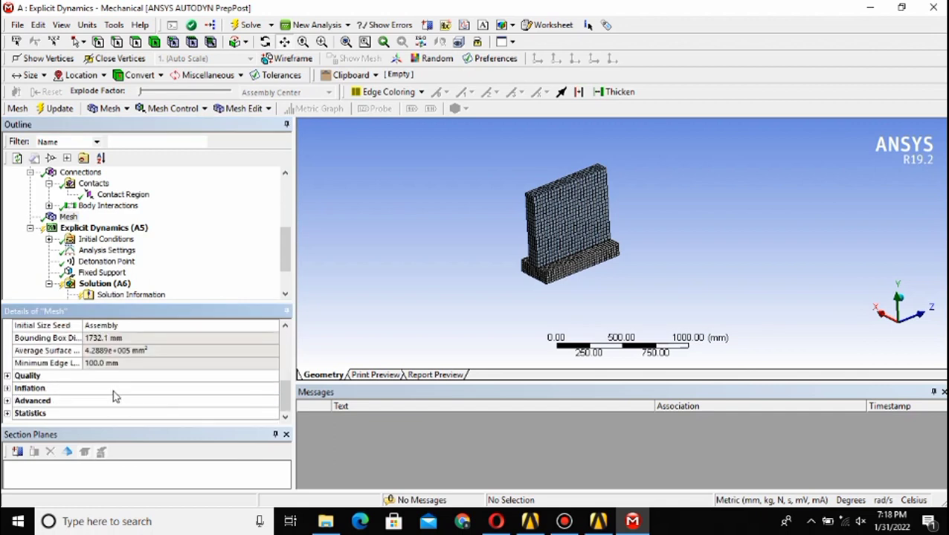
scroll(113, 395, "up", 5)
left_click(217, 278)
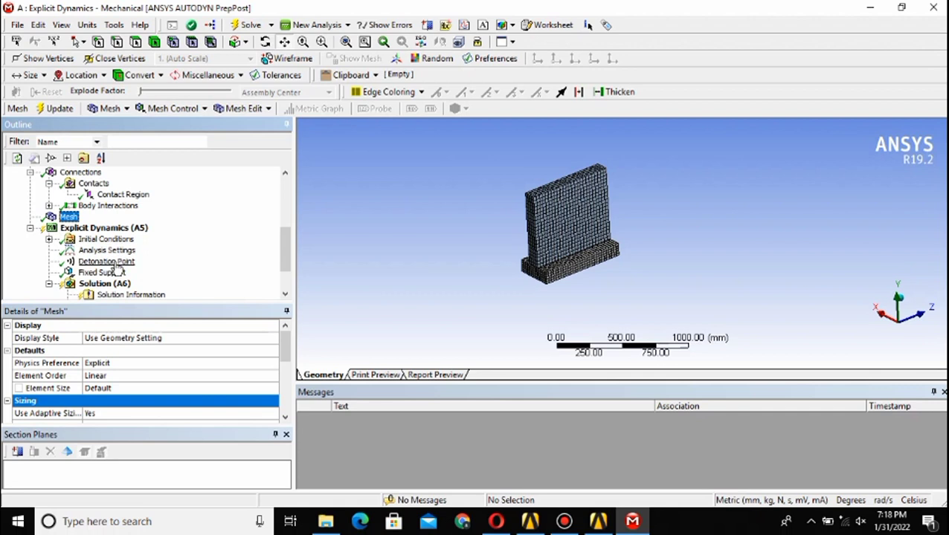
scroll(117, 269, "down", 1)
Set the Analysis Settings End Time to 0.0004 s.
left_click(106, 216)
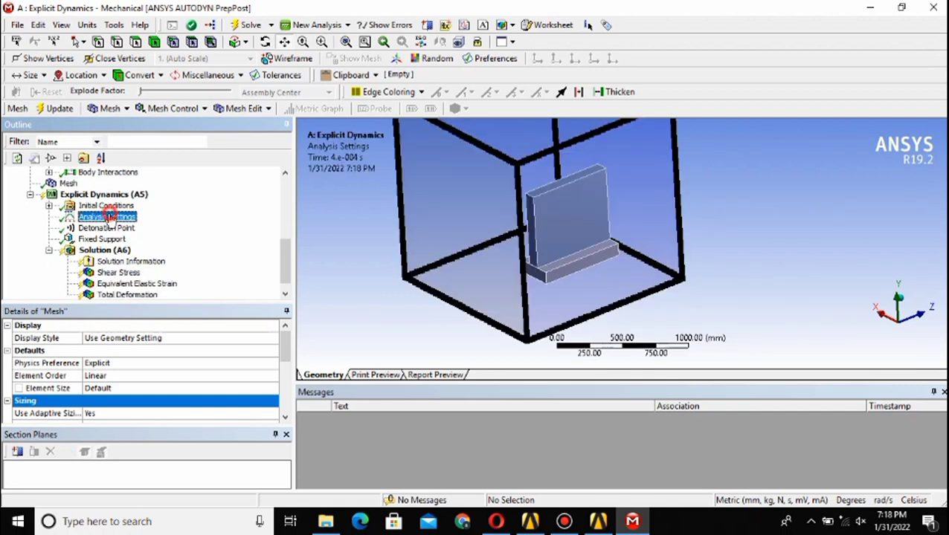
scroll(415, 235, "down", 1)
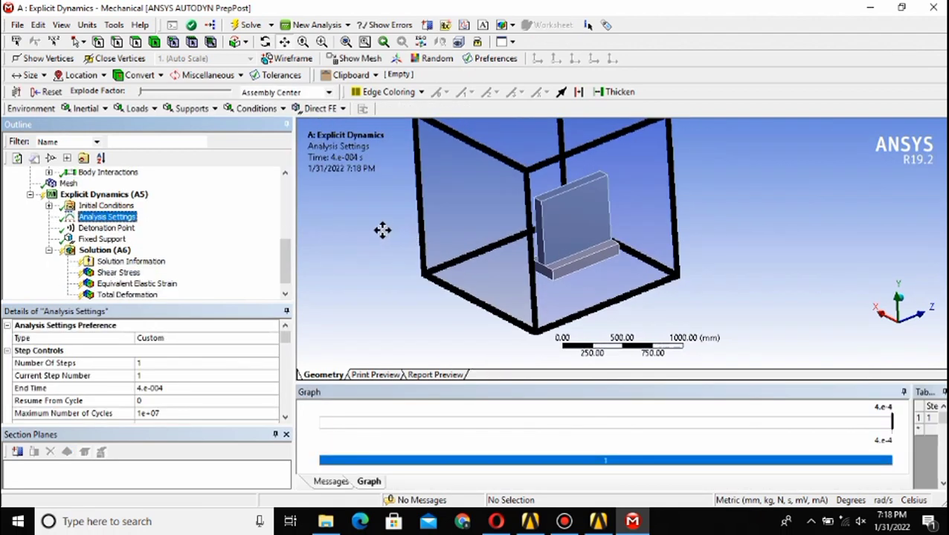
scroll(381, 230, "down", 1)
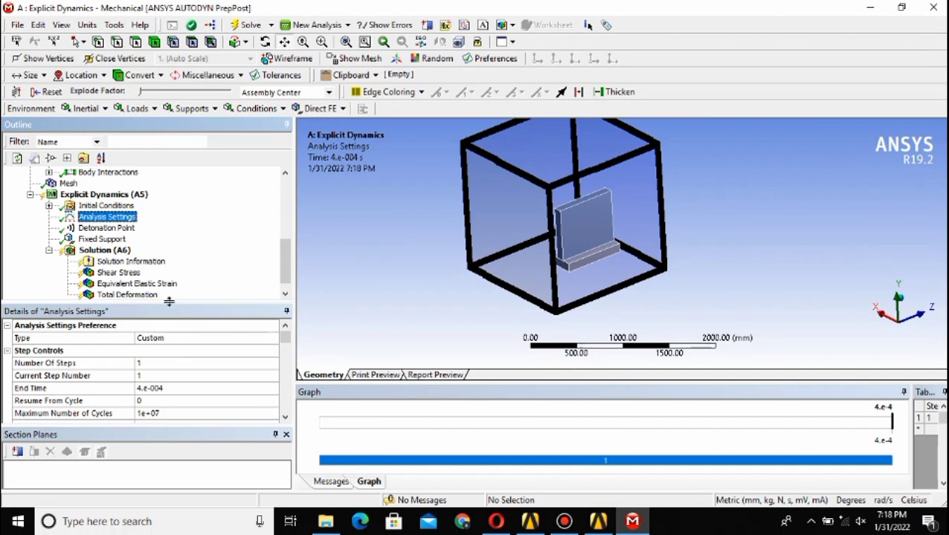
left_click_drag(169, 301, 175, 235)
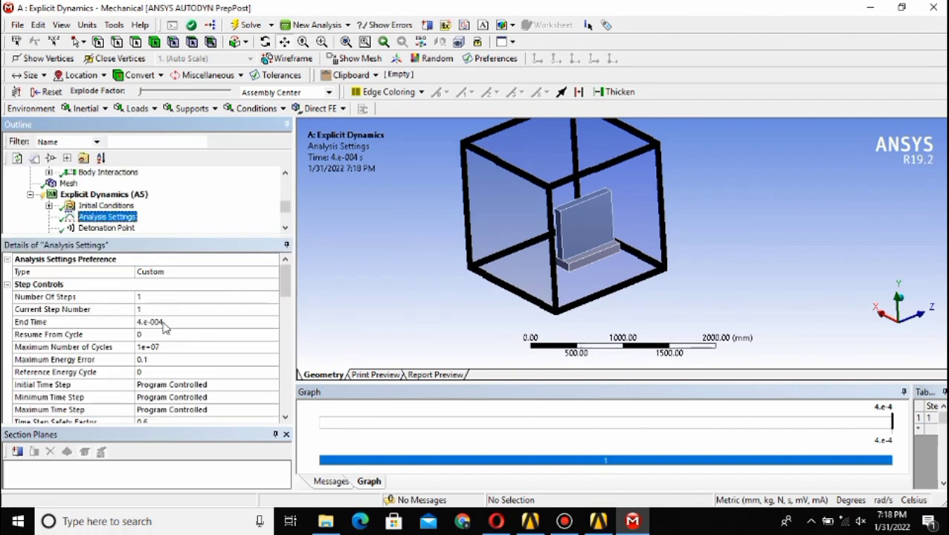
left_click(156, 324)
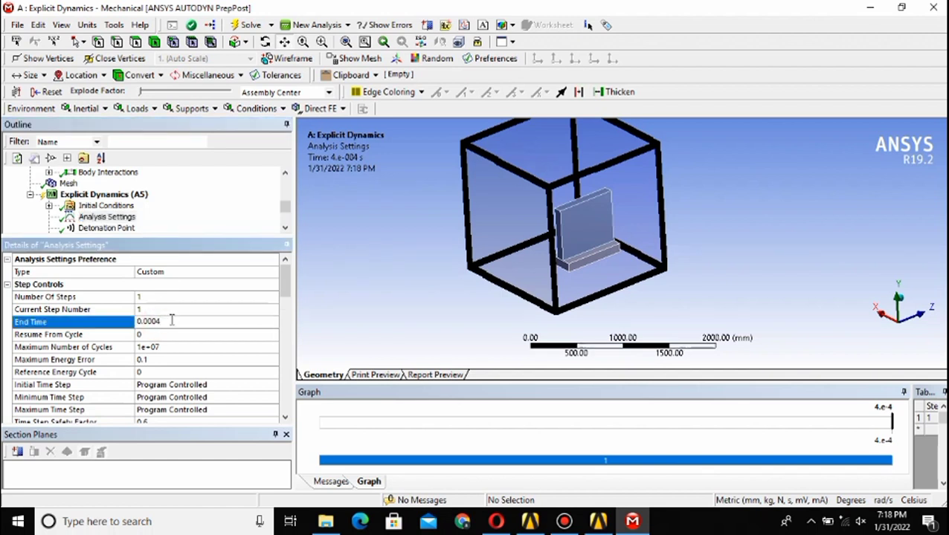
left_click(167, 336)
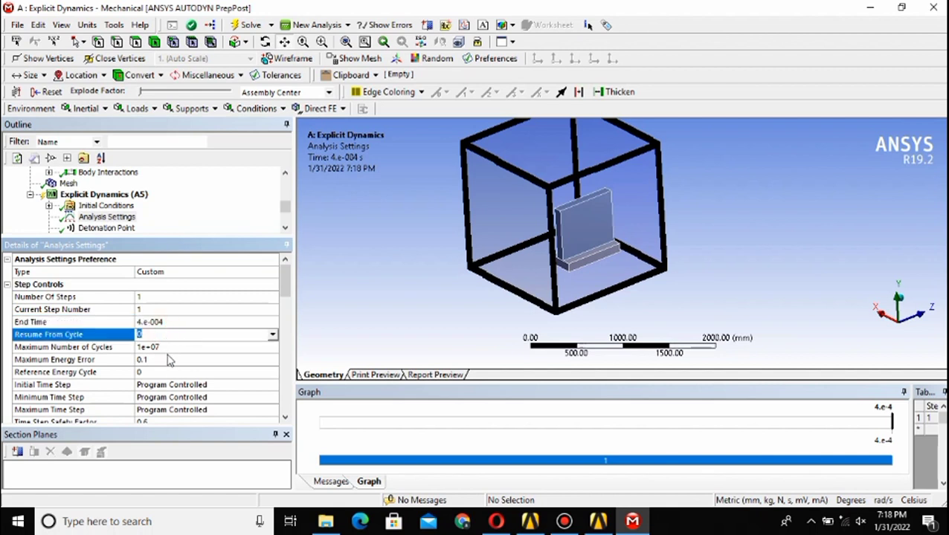
Review the erosion controls (geometric strain limit 1.5) and confirm the 4.e-004 s End Time.
scroll(170, 360, "down", 3)
scroll(173, 360, "down", 1)
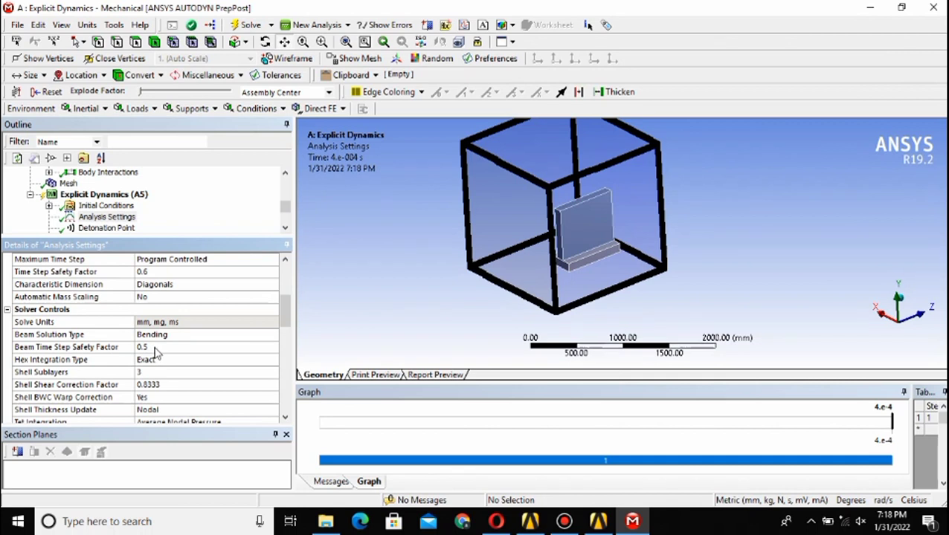
scroll(155, 353, "down", 1)
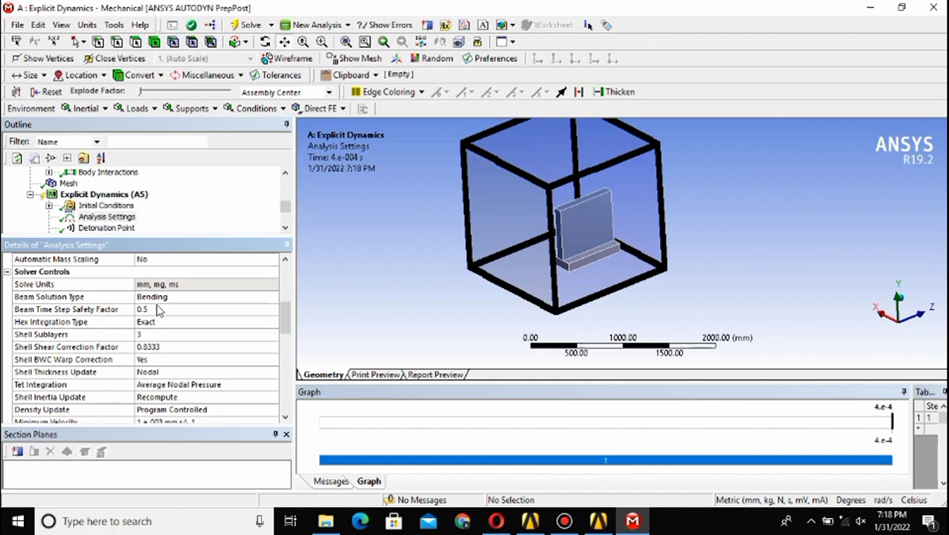
scroll(158, 322, "up", 5)
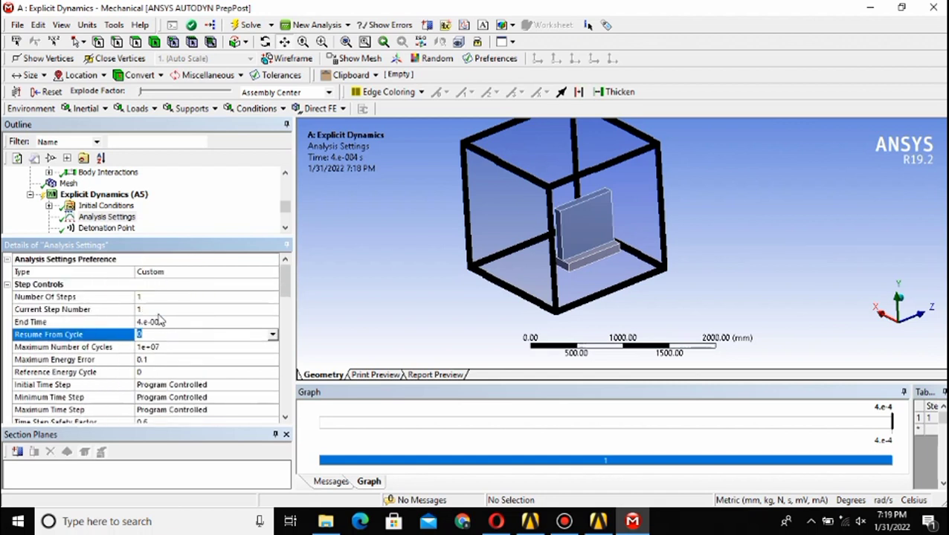
scroll(159, 349, "down", 1)
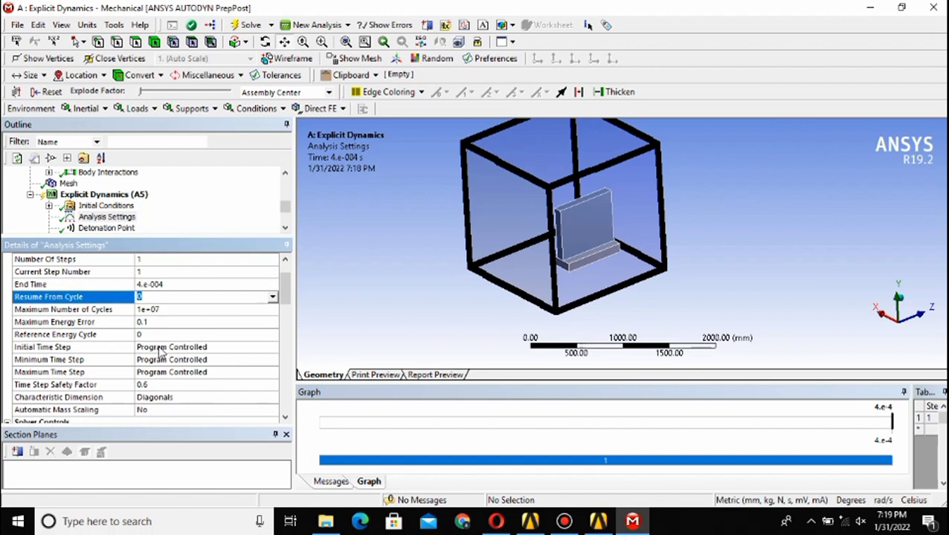
key("BackSpace")
left_click(201, 286)
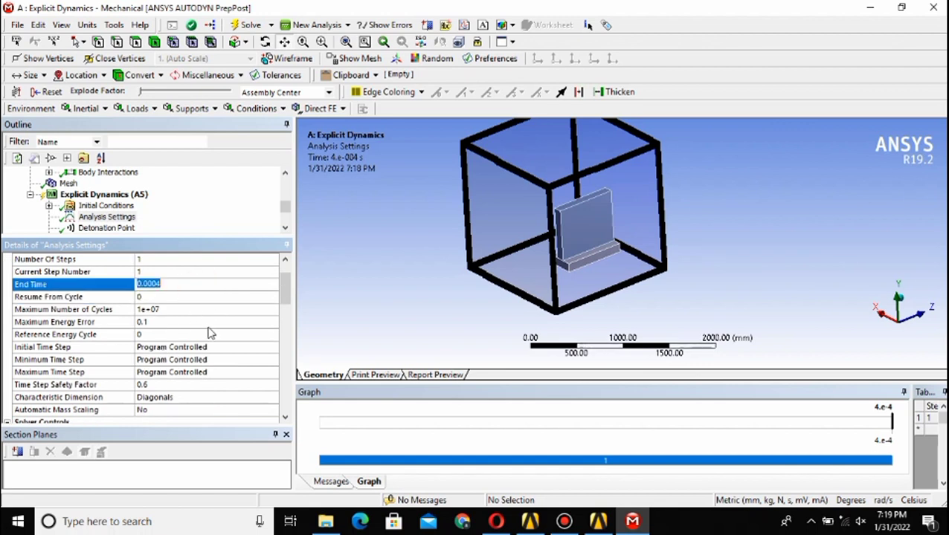
scroll(170, 341, "down", 10)
scroll(169, 342, "down", 4)
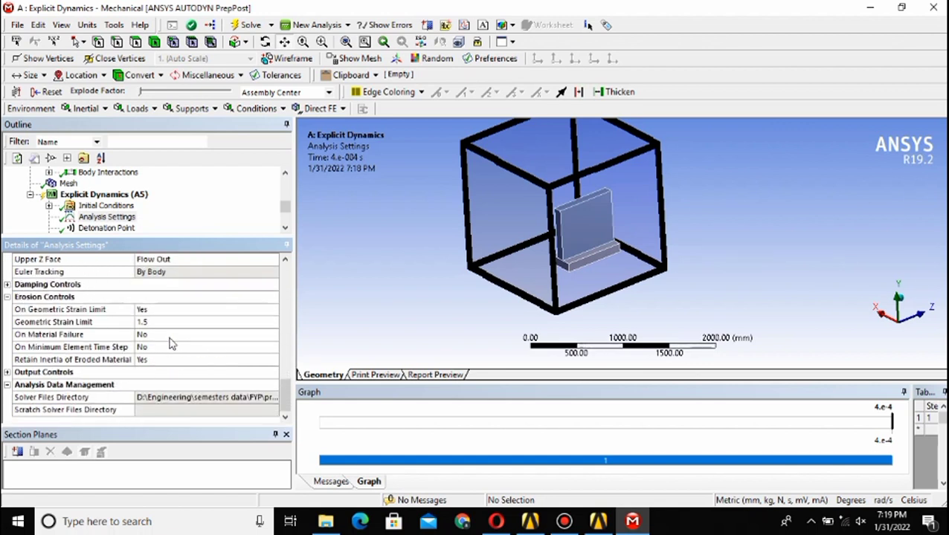
Expand Output Controls (20 equally spaced points), review the Euler settings, and enlarge the Outline to show solution results.
left_click(7, 374)
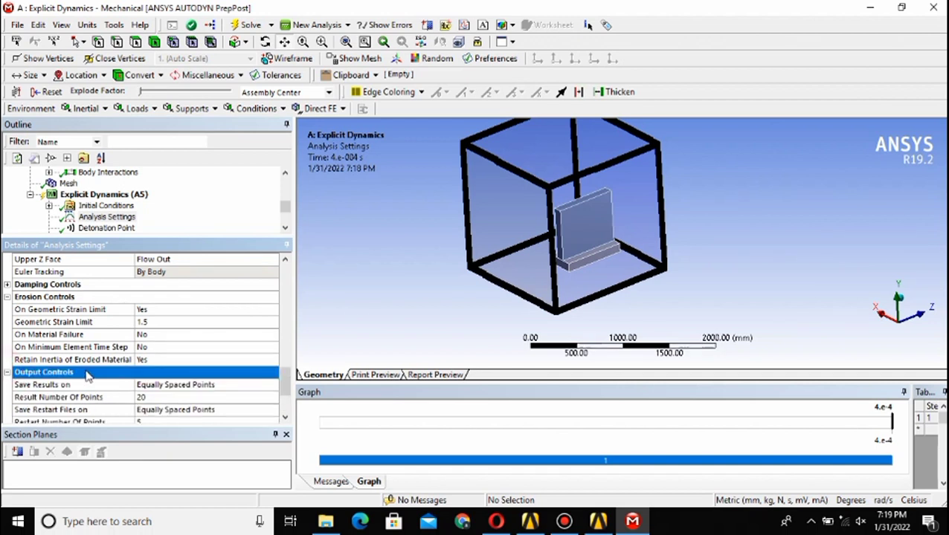
scroll(96, 372, "down", 1)
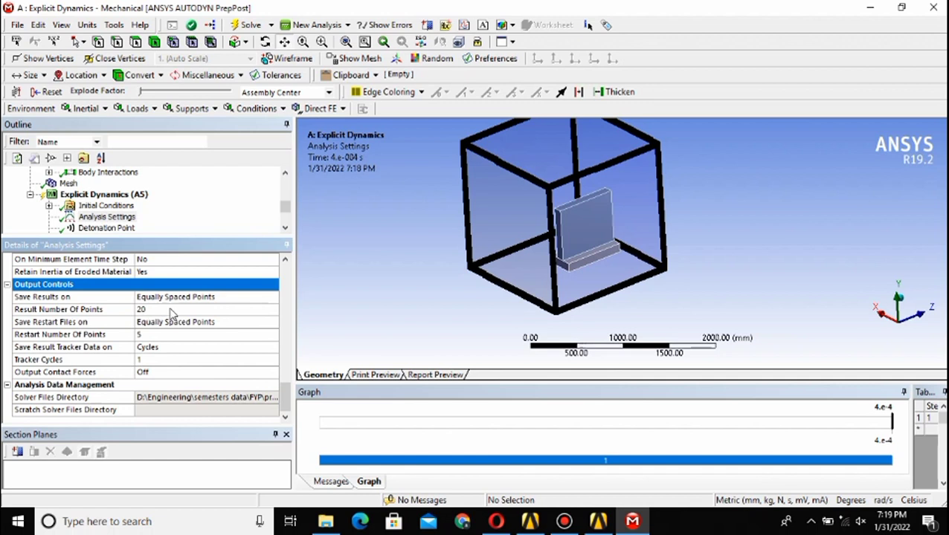
scroll(163, 330, "up", 4)
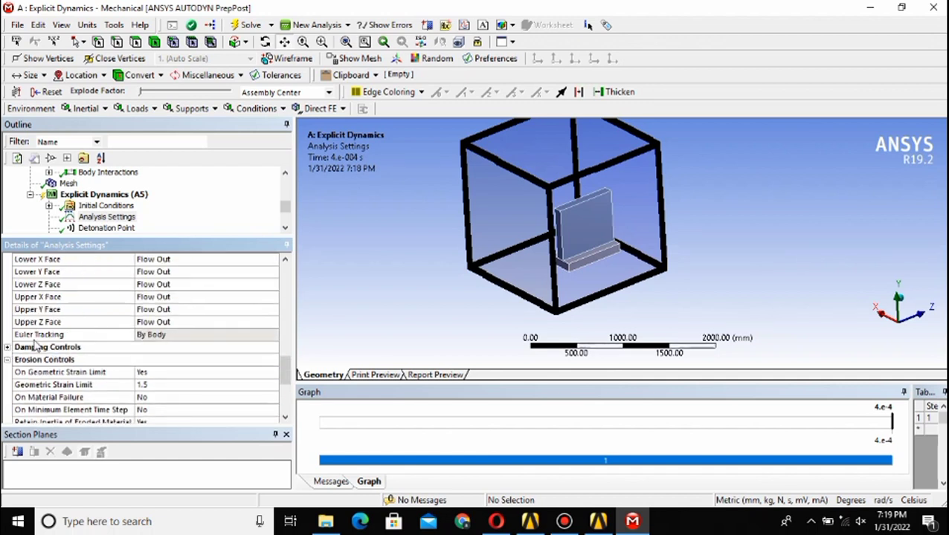
scroll(52, 348, "up", 3)
scroll(71, 355, "down", 1)
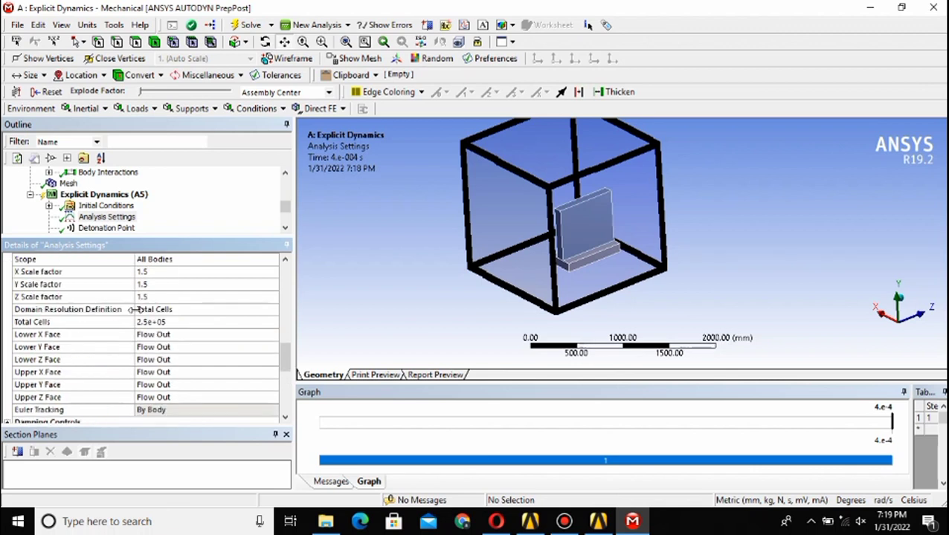
scroll(151, 308, "up", 2)
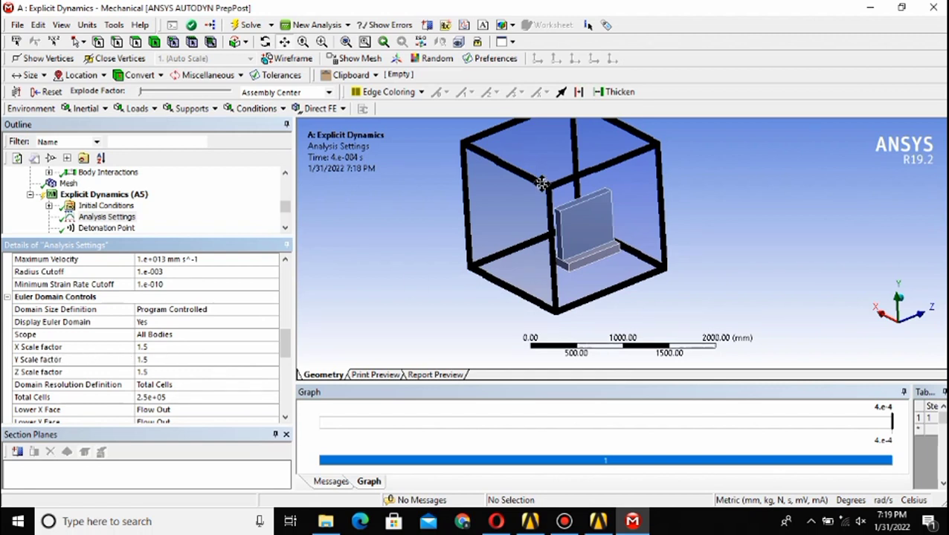
scroll(566, 184, "up", 5)
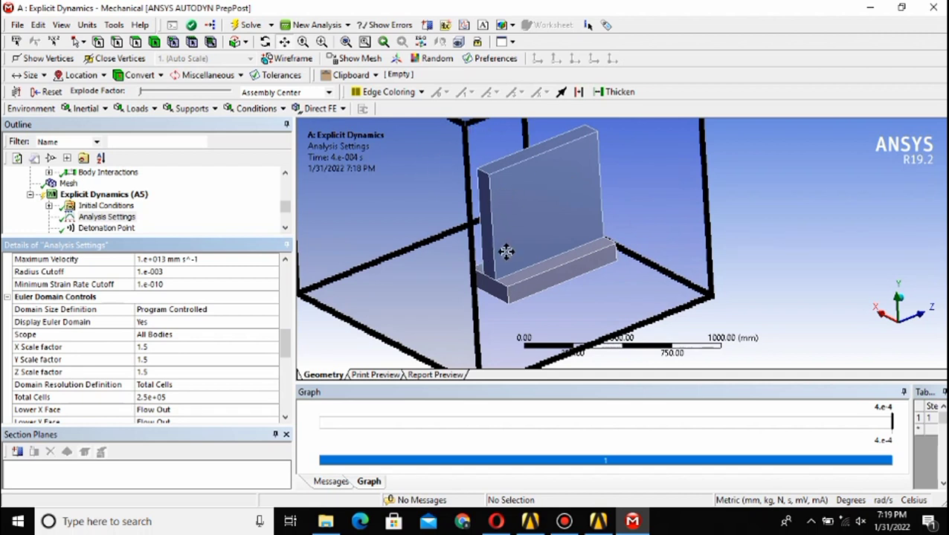
scroll(550, 260, "down", 3)
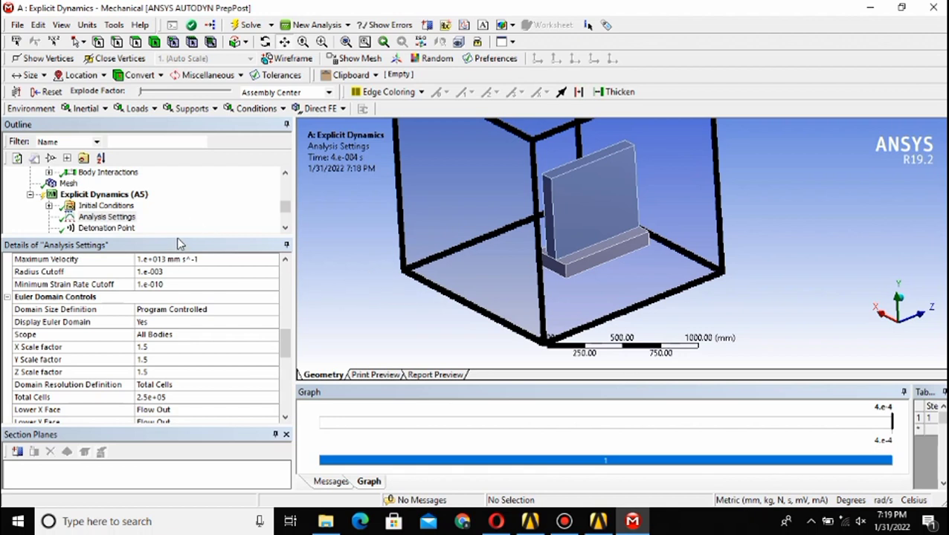
left_click_drag(177, 235, 176, 311)
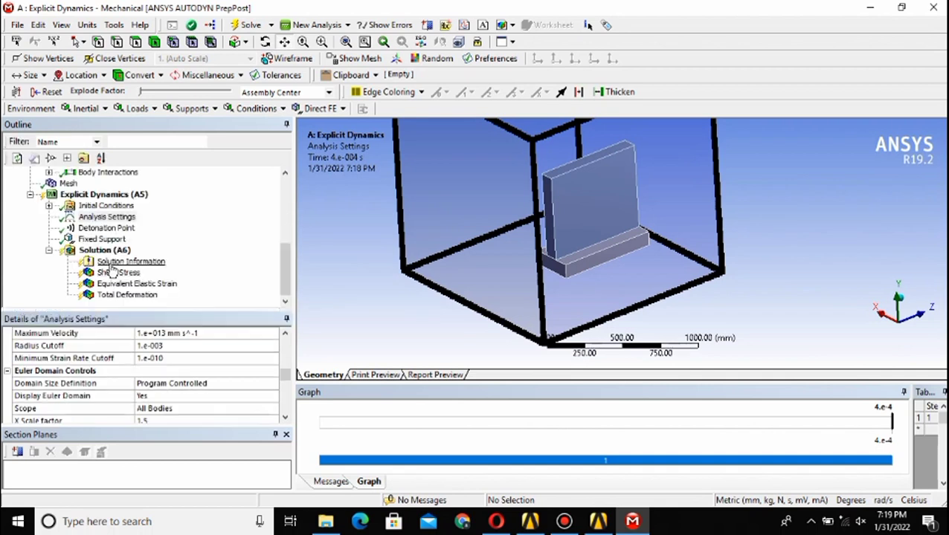
Select the Detonation Point at 800, 300, 500 mm and orbit the view to see it beside the wall.
left_click(106, 228)
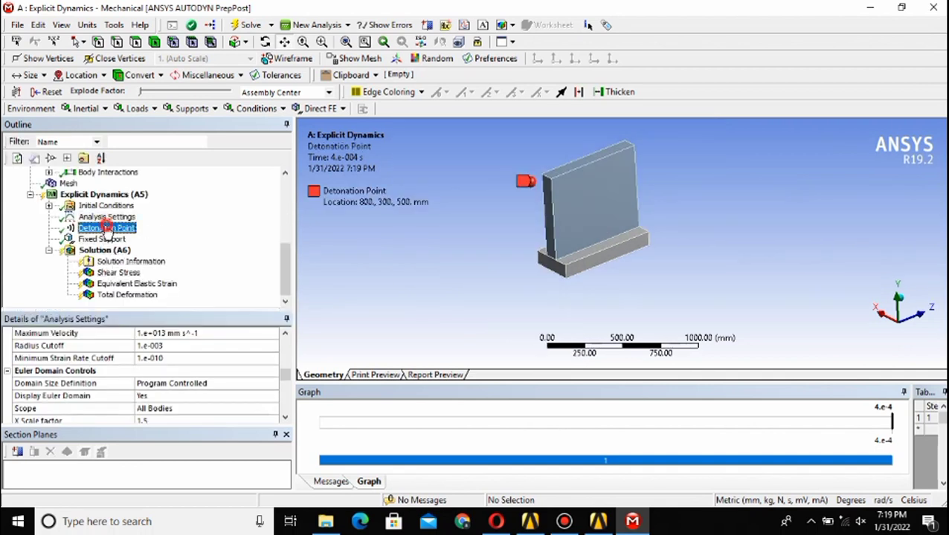
left_click_drag(444, 229, 528, 246)
scroll(529, 247, "down", 1)
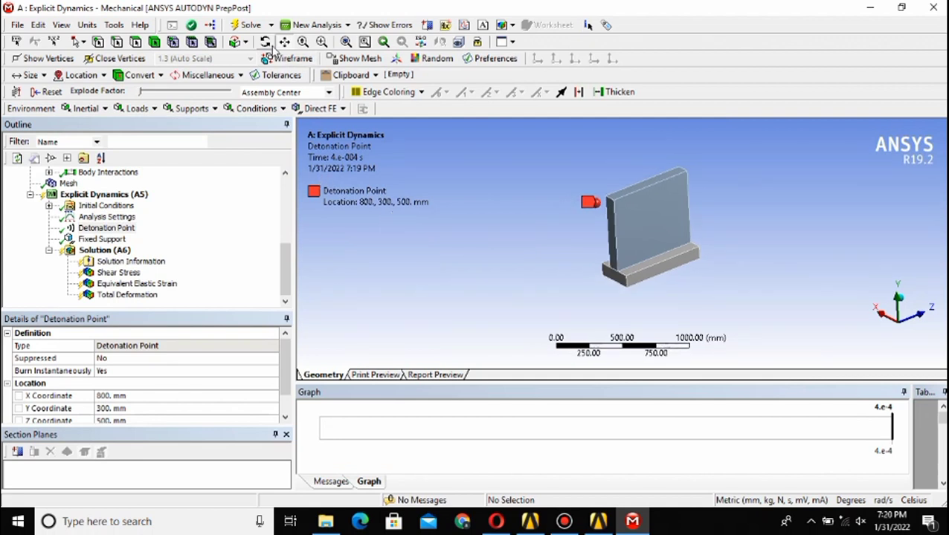
mouse_move(358, 144)
left_mouse_down()
mouse_move(420, 175)
mouse_move(368, 143)
left_mouse_up()
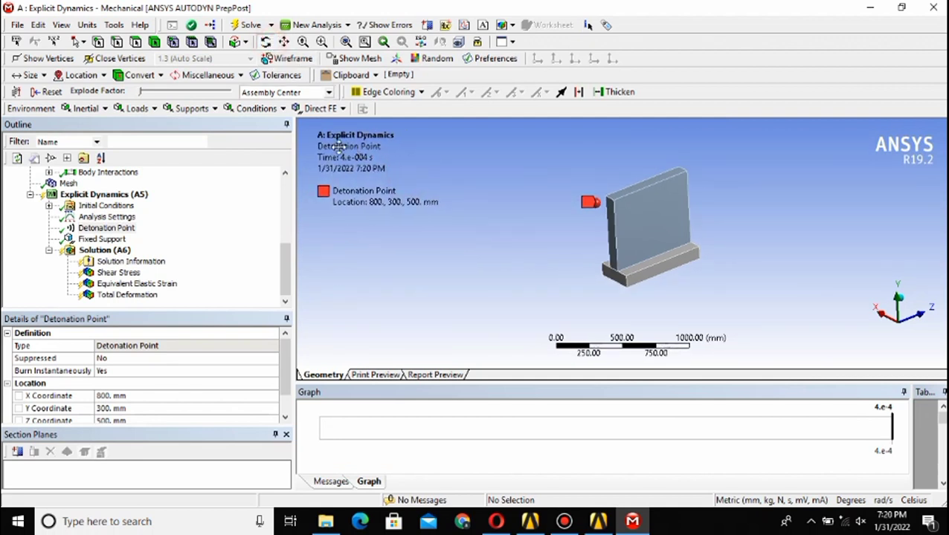
left_click(265, 42)
mouse_move(504, 248)
left_mouse_down()
mouse_move(603, 249)
mouse_move(615, 240)
mouse_move(606, 245)
left_mouse_up()
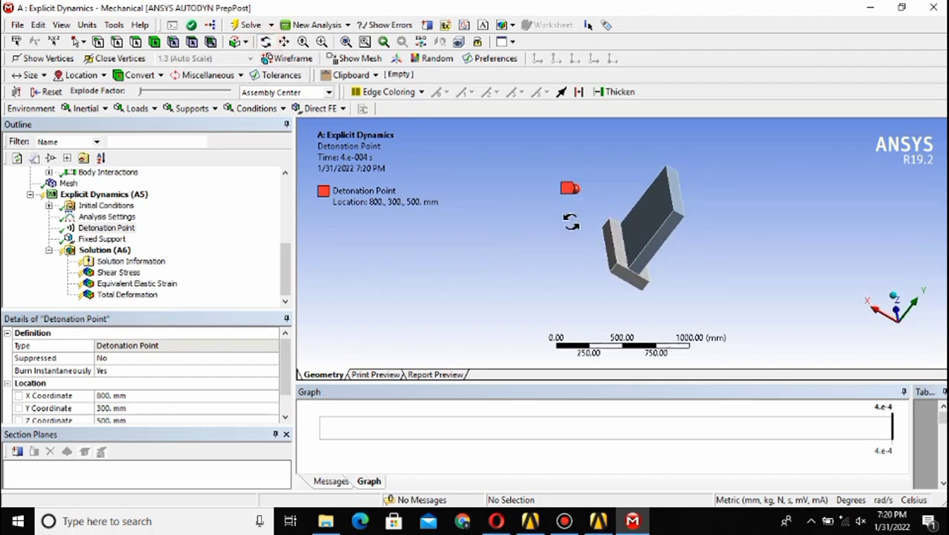
left_click_drag(550, 237, 519, 220)
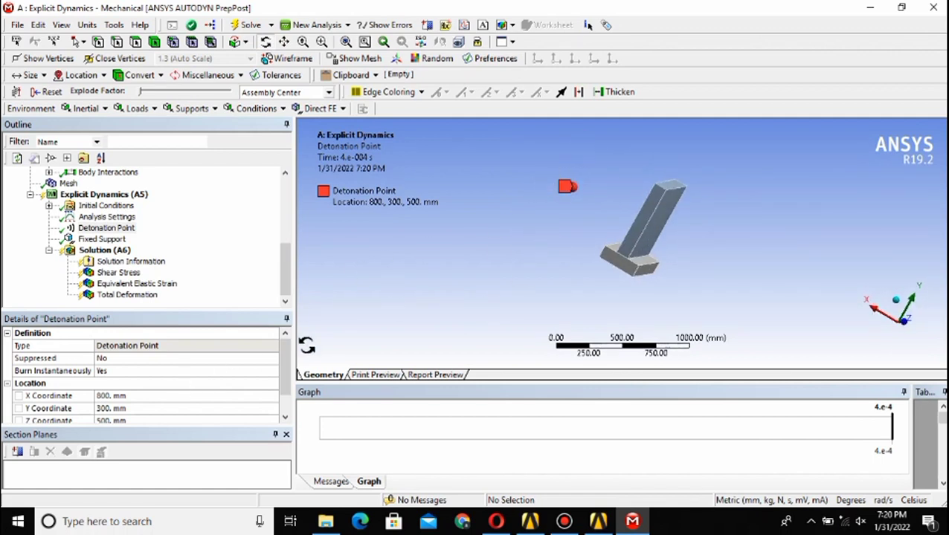
Check the detonation point's Y Coordinate and leave it at 300 mm.
scroll(179, 385, "down", 1)
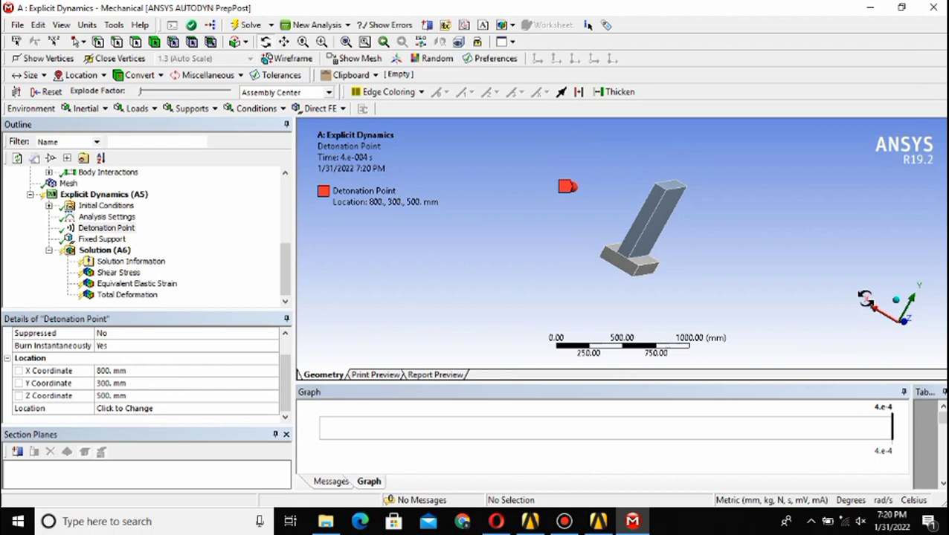
left_click(111, 384)
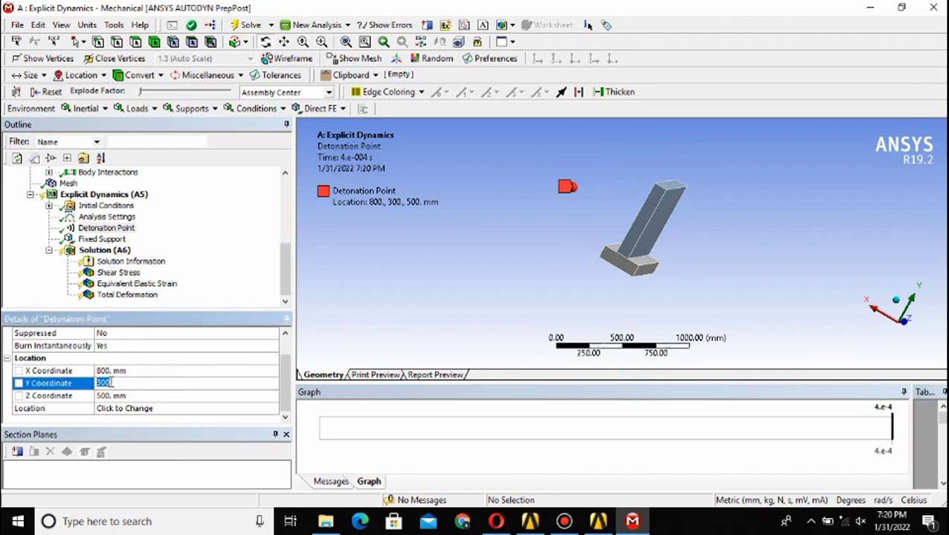
type("4")
left_click(383, 268)
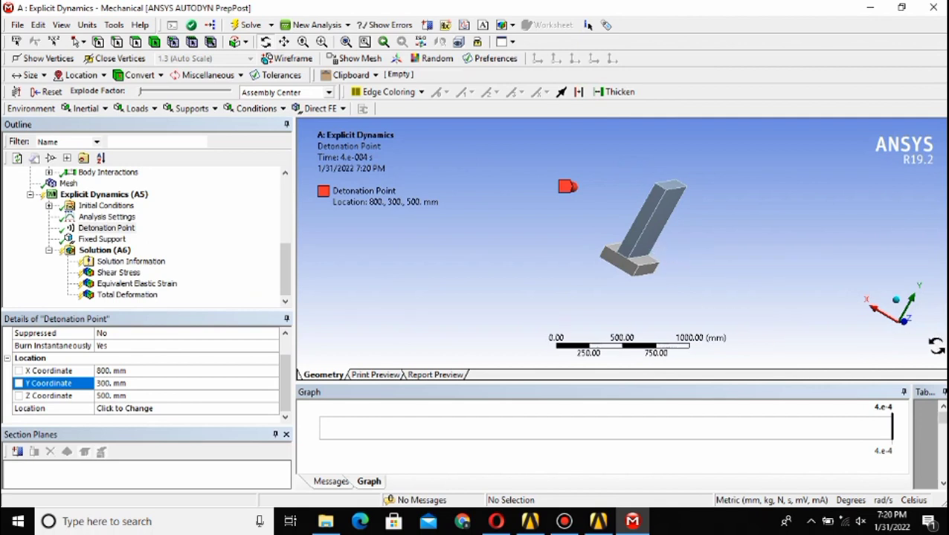
left_click_drag(504, 234, 567, 275)
scroll(538, 232, "up", 2)
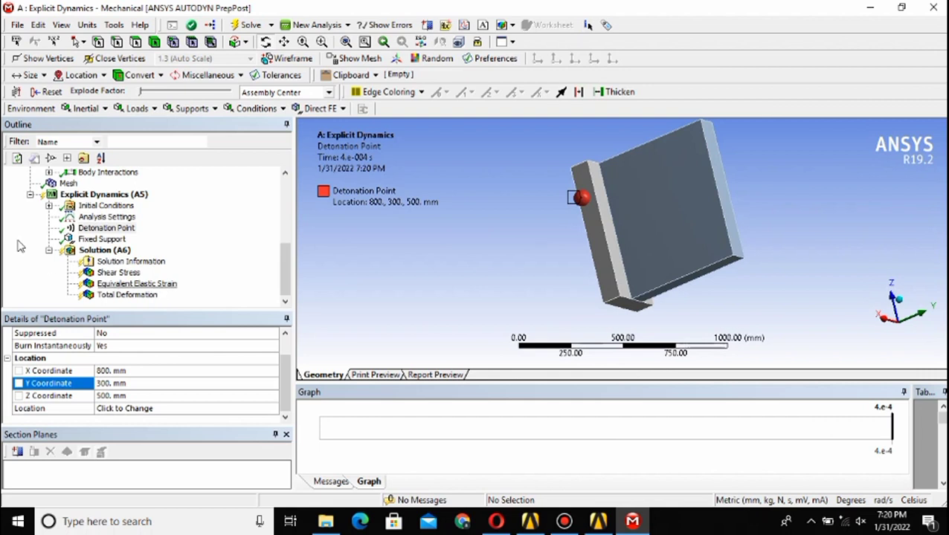
Show the footing's Fixed Support face, then select Solution (A6), which still reads Solve Required.
left_click(101, 238)
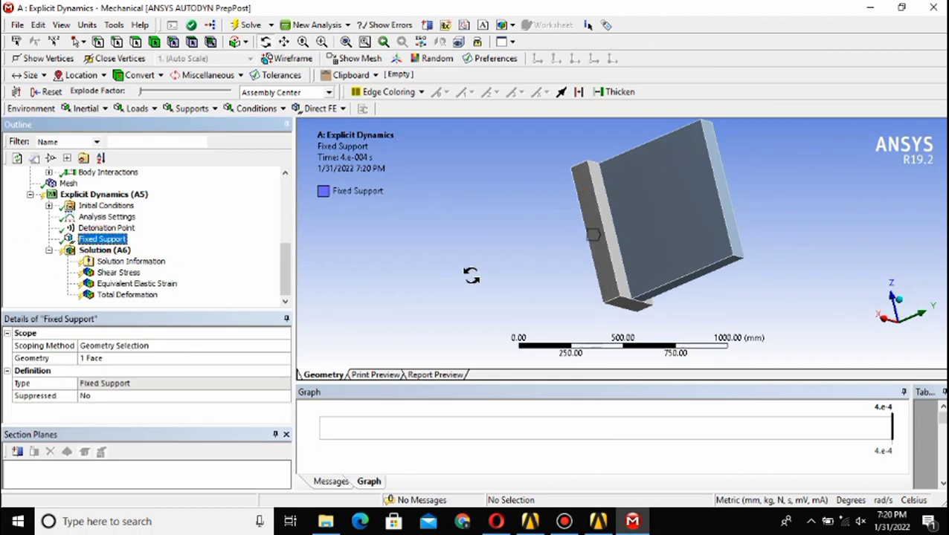
left_click_drag(547, 252, 608, 214)
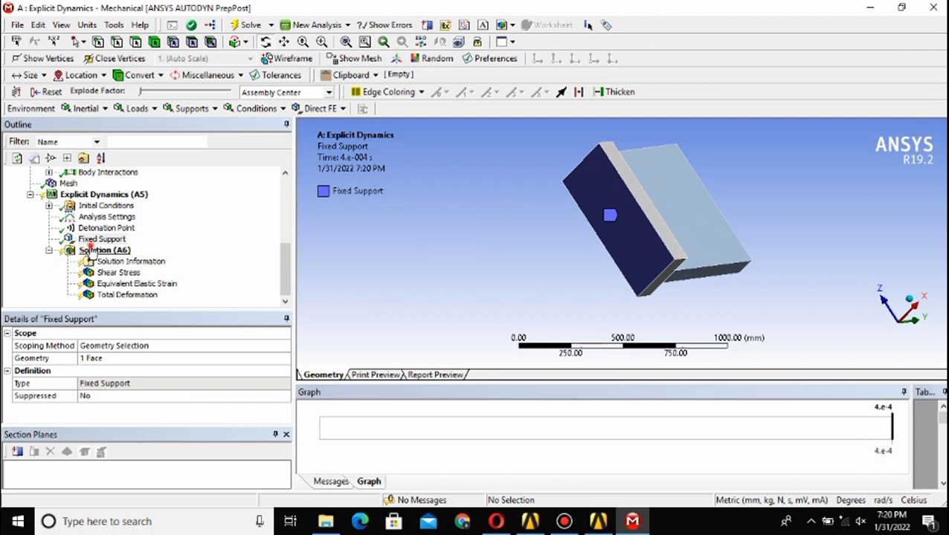
left_click(87, 251)
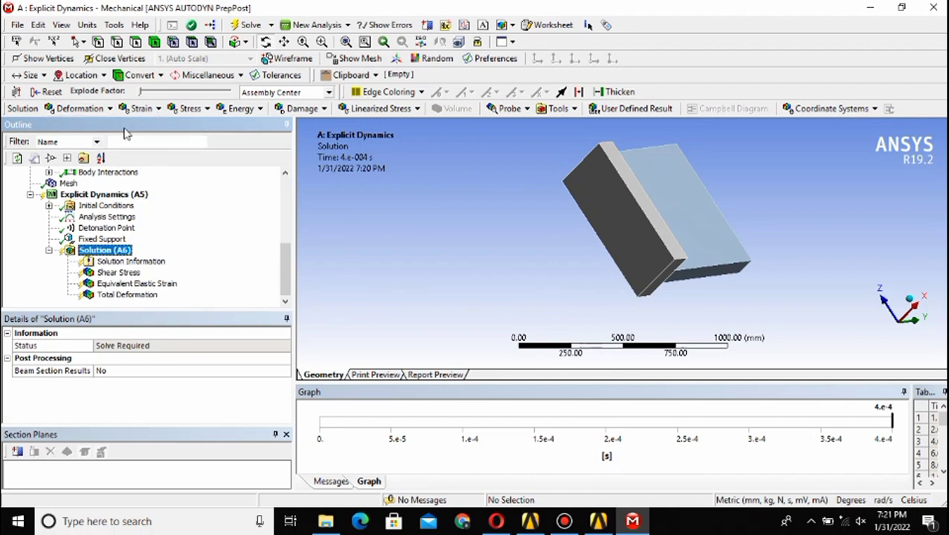
Add a Normal Elastic Strain result under Solution (A6) and leave it unsolved.
left_click(157, 109)
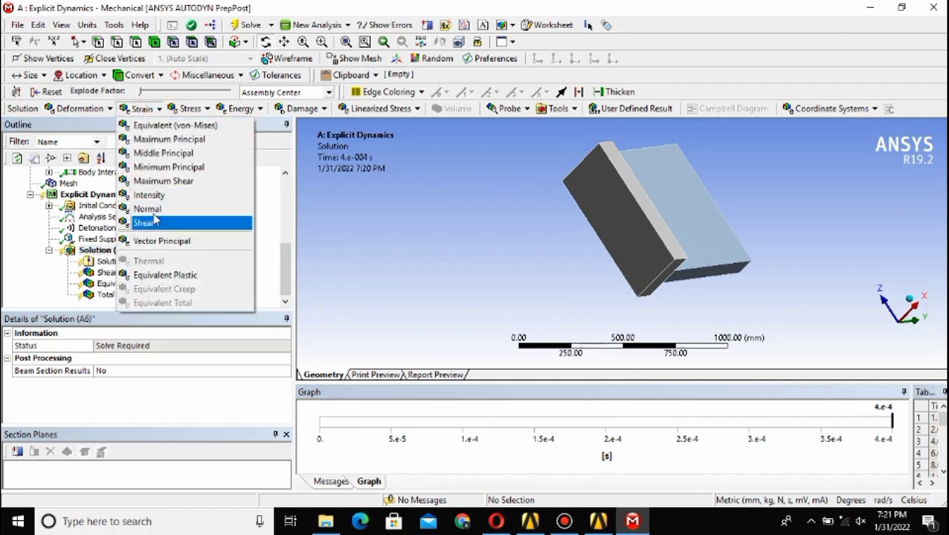
left_click(147, 209)
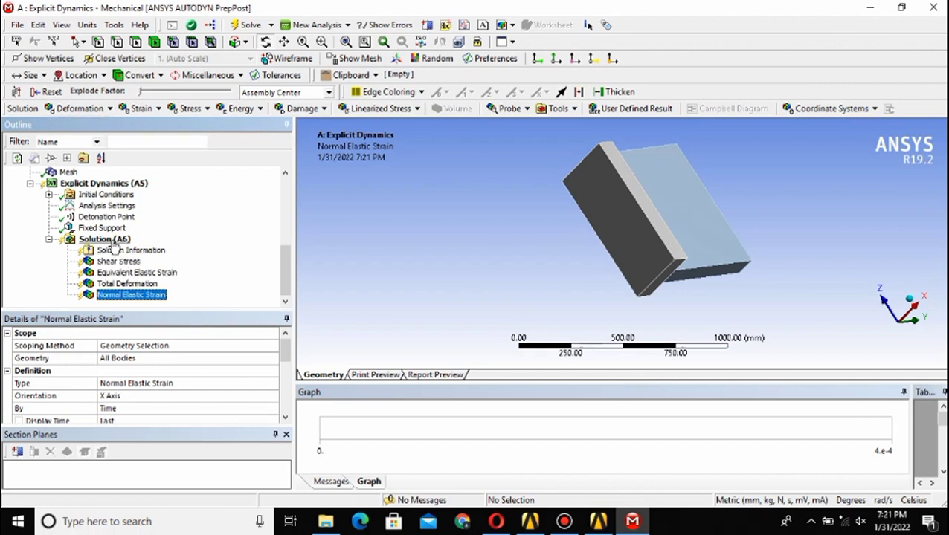
right_click(113, 240)
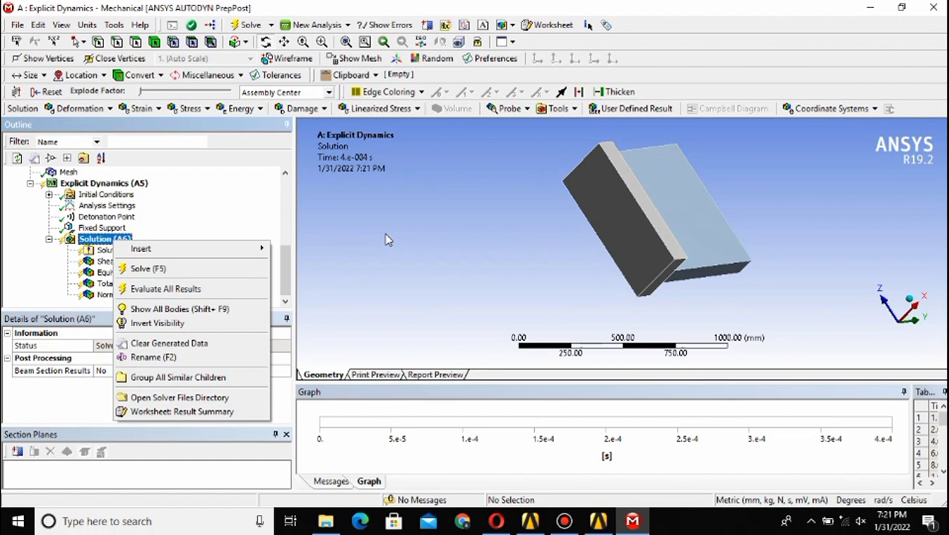
left_click(342, 244)
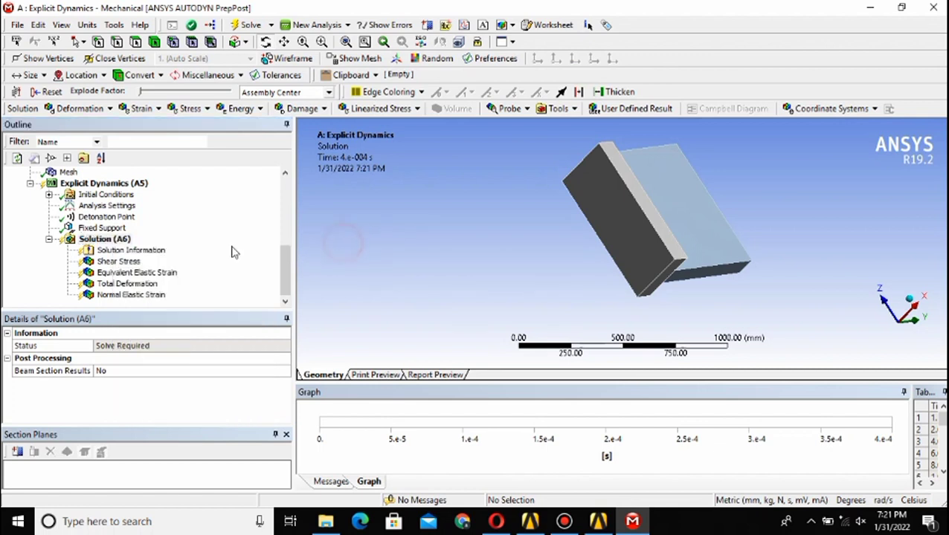
Review the solved results, settle on Shear Stress (-65.236 to 30.707 MPa), and enlarge its time graph.
left_click(115, 262)
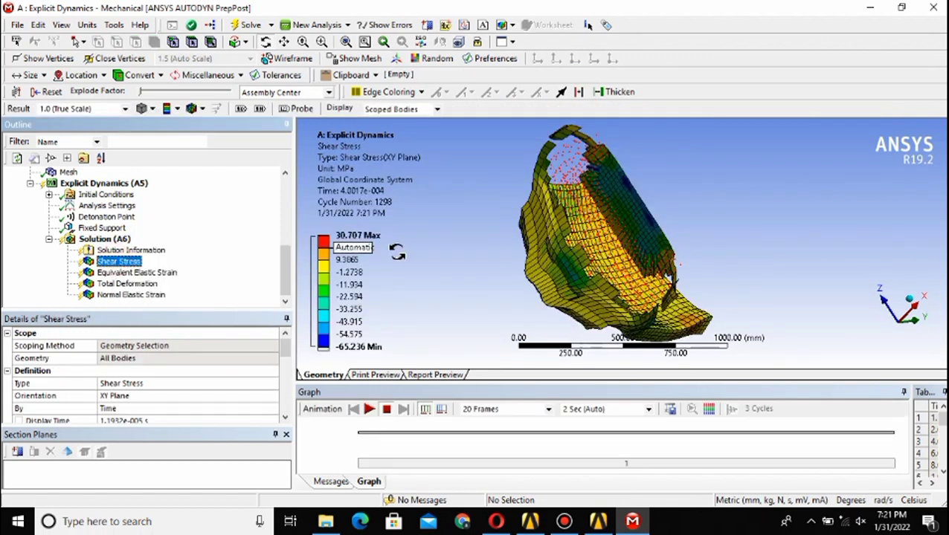
left_click_drag(443, 239, 455, 312)
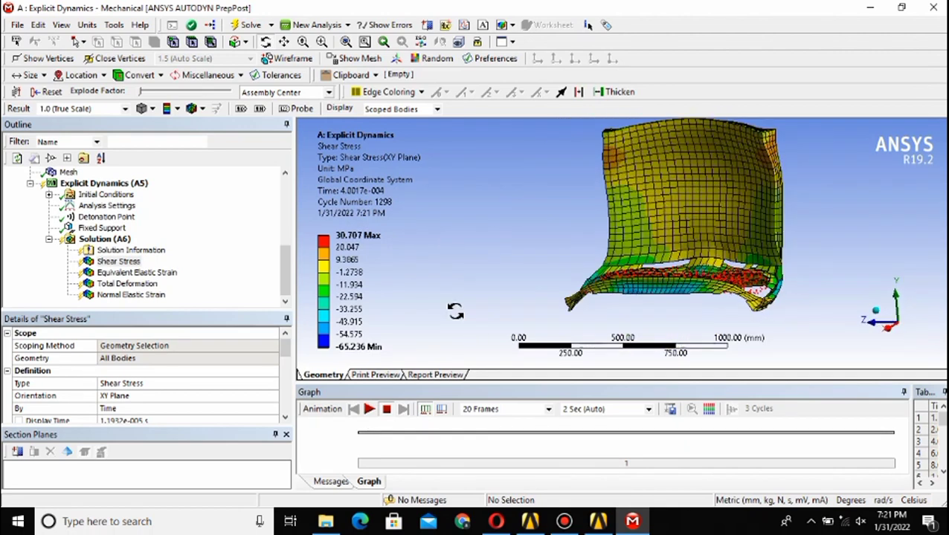
left_click(138, 296)
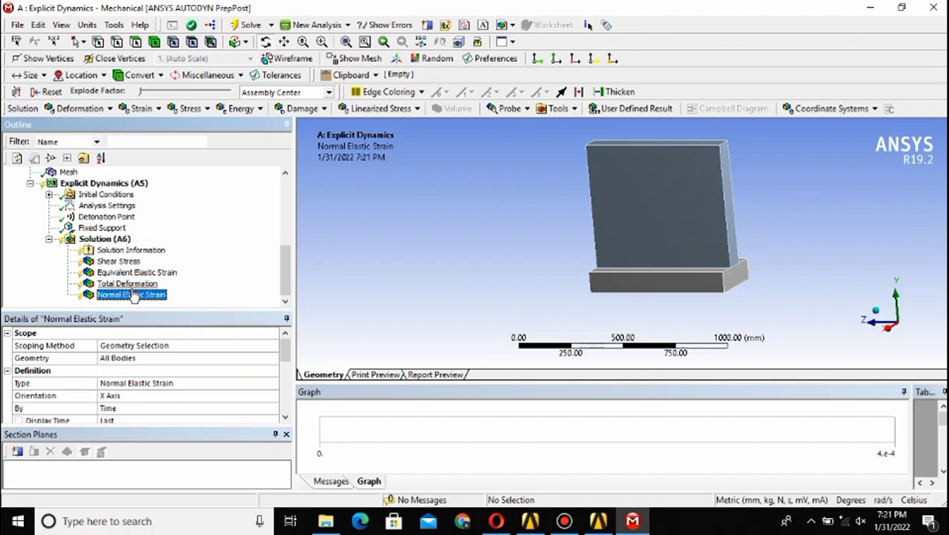
left_click(130, 284)
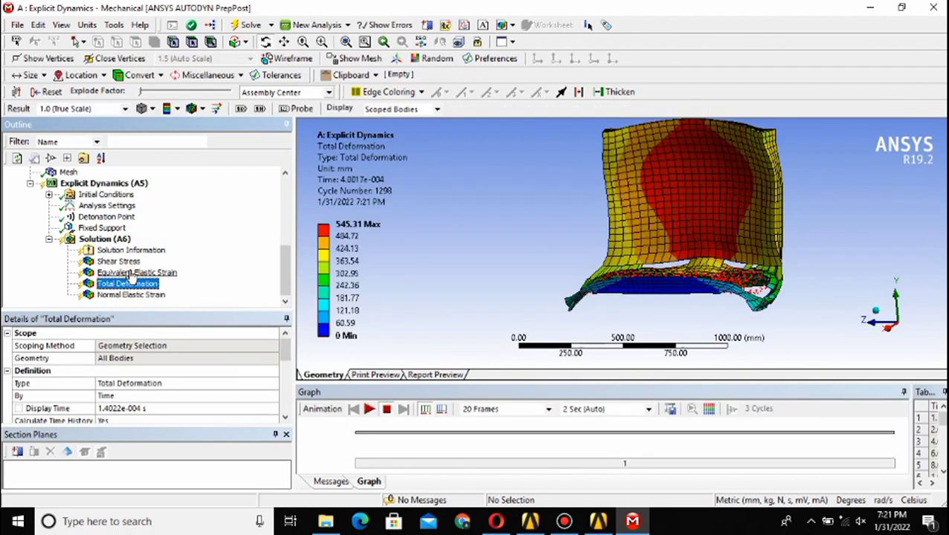
left_click(131, 274)
left_click(119, 262)
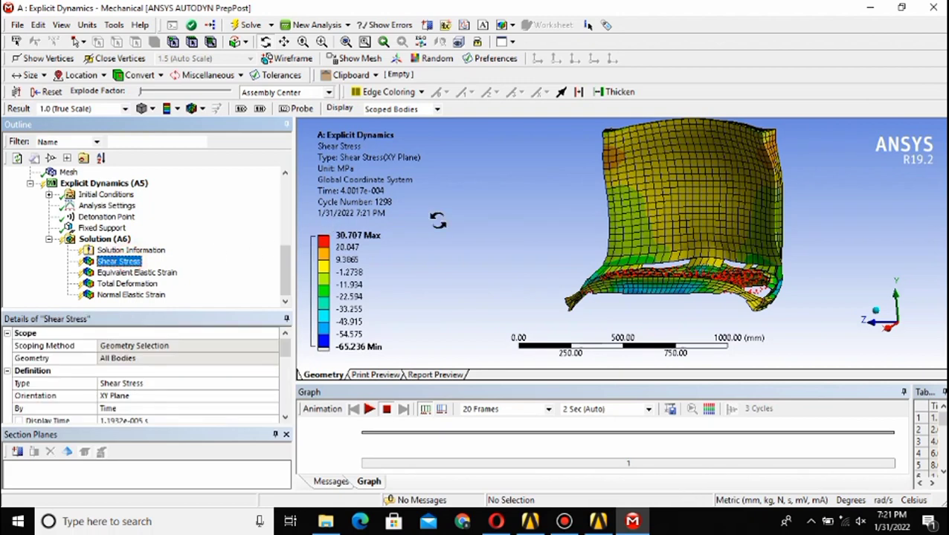
left_click_drag(500, 208, 461, 221)
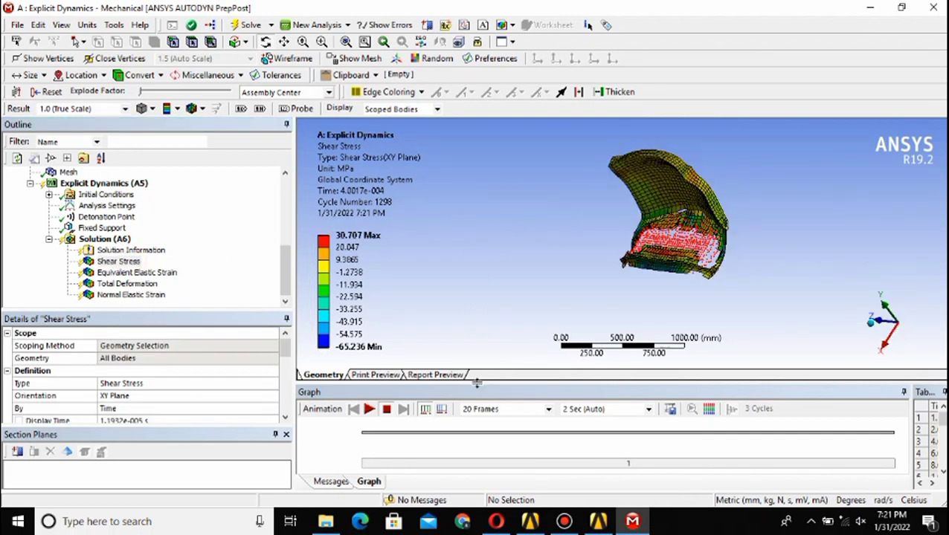
left_click_drag(476, 382, 462, 250)
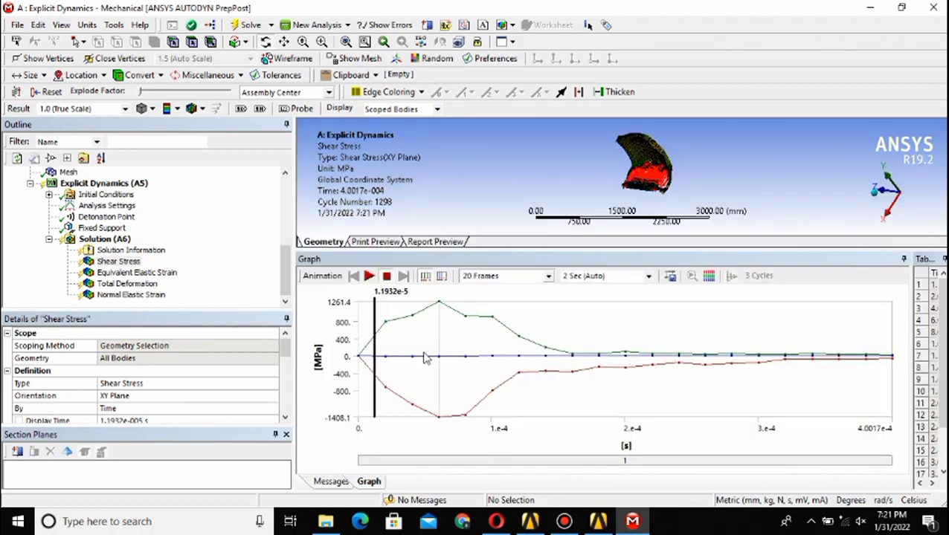
Play the shear stress animation and pause it at 2.9486e-4 s.
left_click(368, 277)
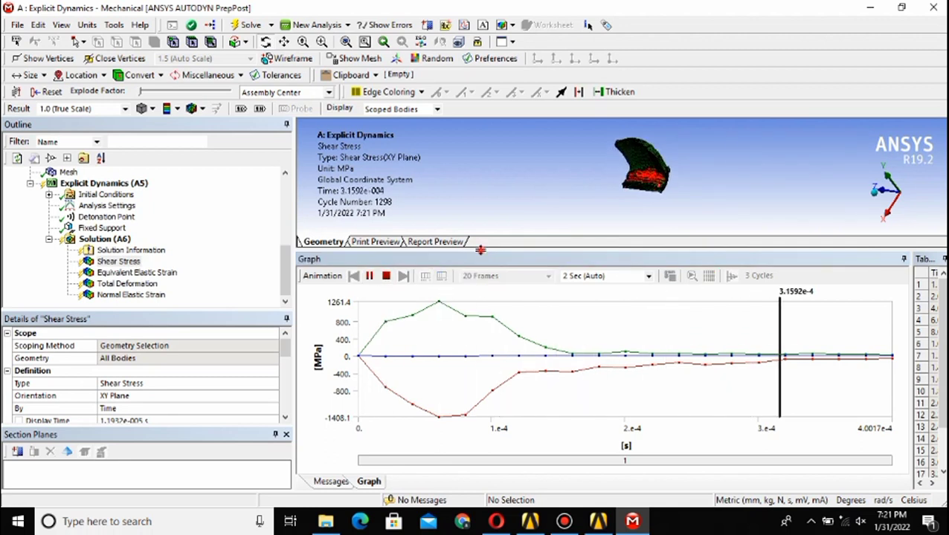
left_click_drag(481, 251, 482, 303)
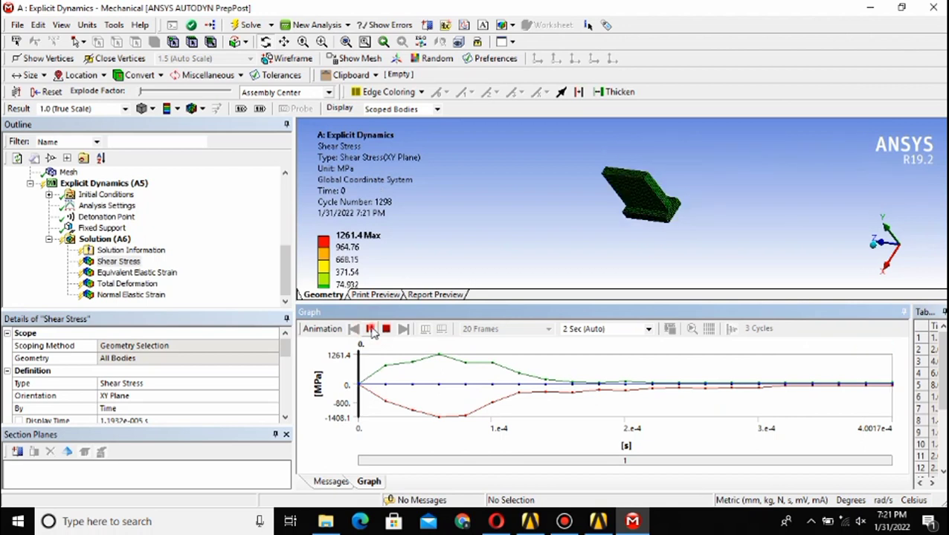
left_click(371, 329)
left_click(373, 331)
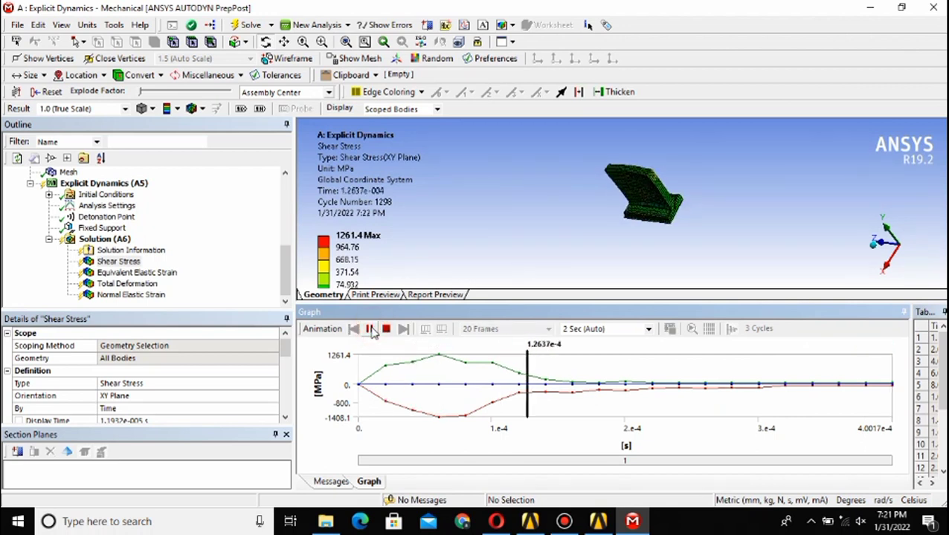
left_click(371, 329)
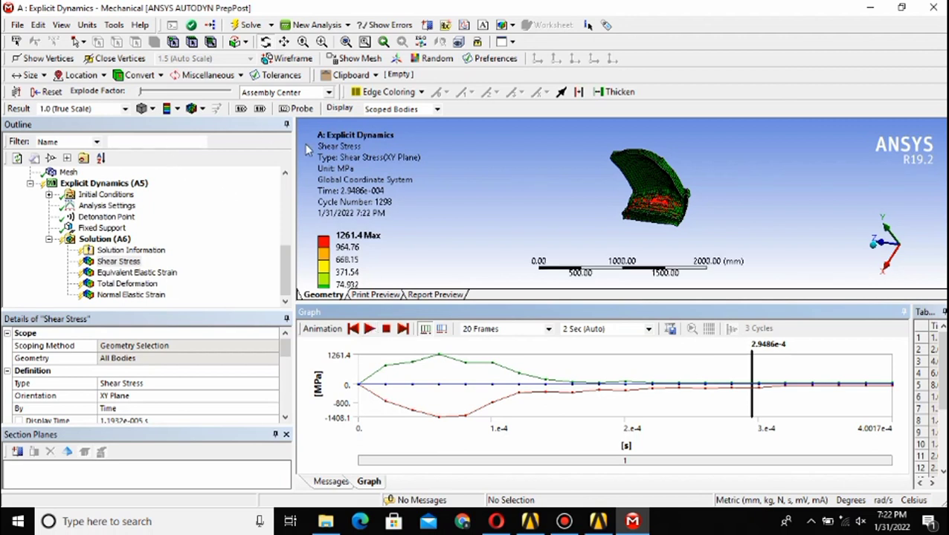
Rotate and zoom in on the damaged wall base, resize the graph pane, and replay the animation.
left_click_drag(431, 195, 465, 173)
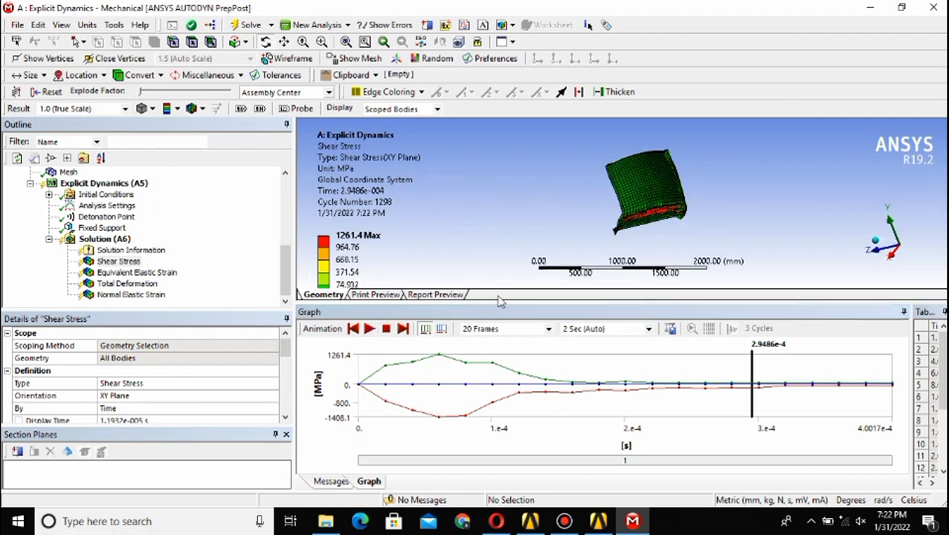
scroll(584, 283, "up", 3)
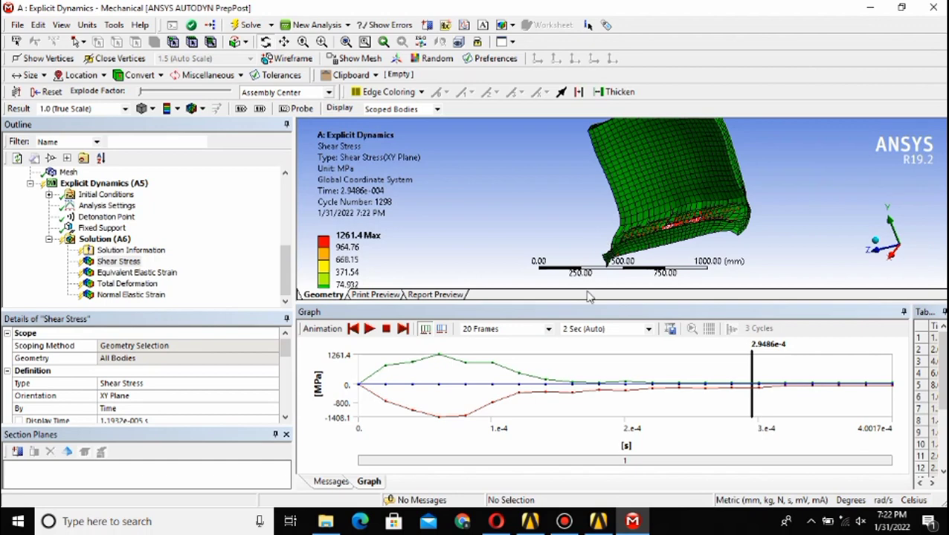
left_click_drag(585, 311, 586, 401)
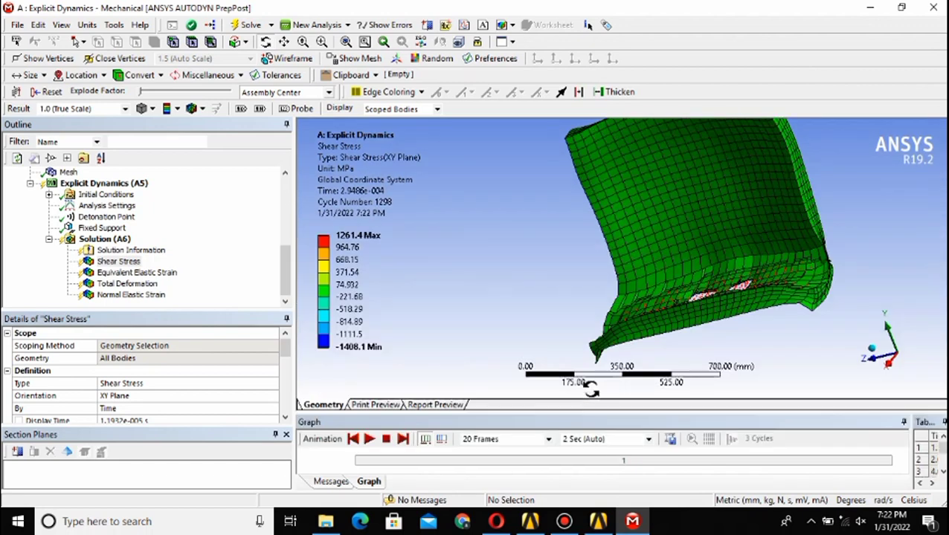
left_click_drag(565, 266, 585, 276)
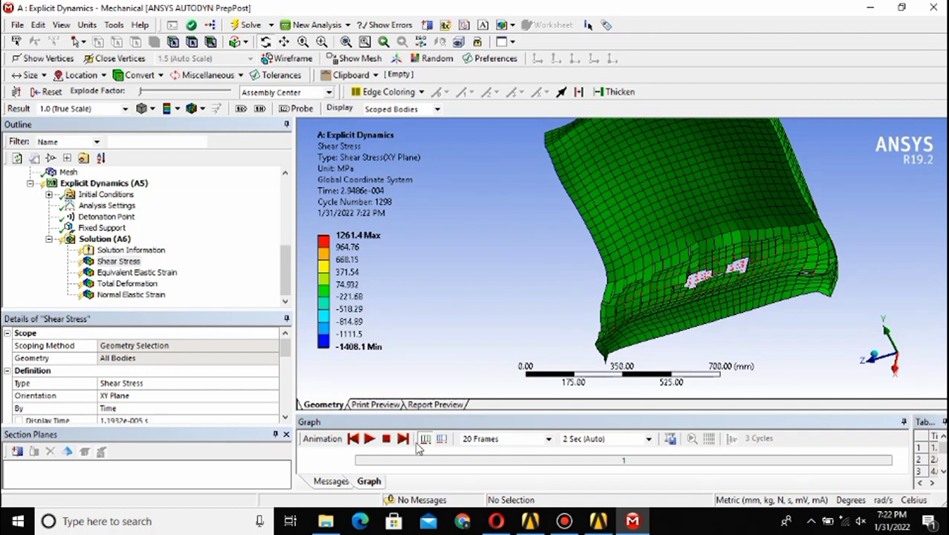
left_click(369, 440)
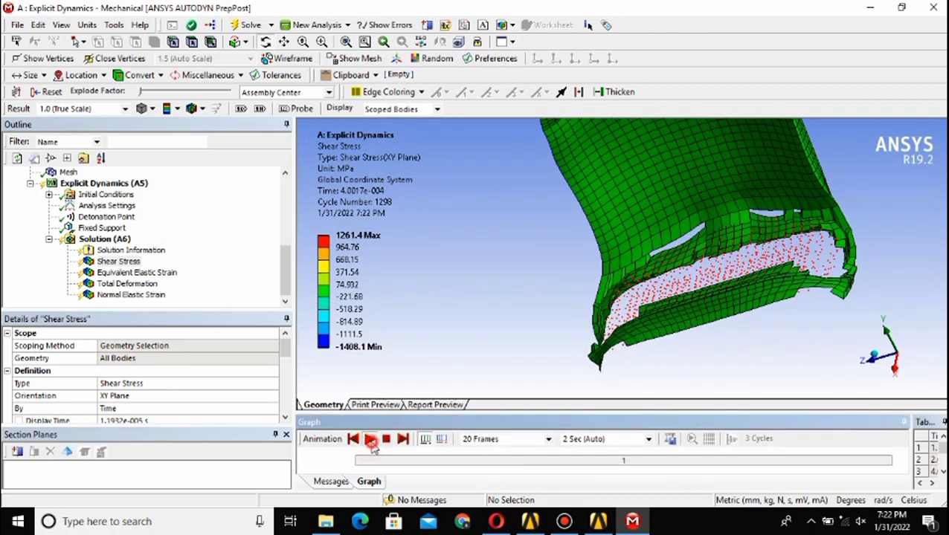
left_click(117, 261)
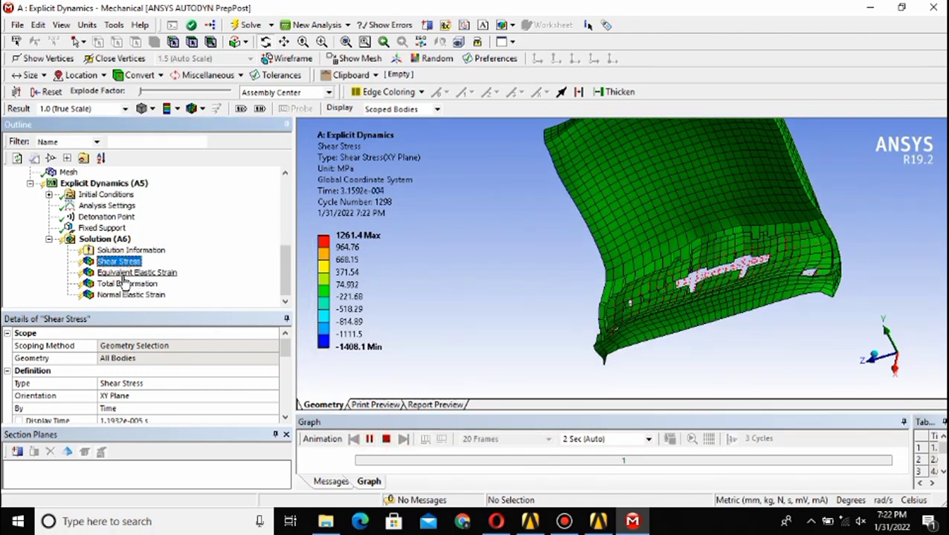
Select the Total Deformation result, leaving the contour display style unchanged.
left_click(124, 273)
left_click(127, 284)
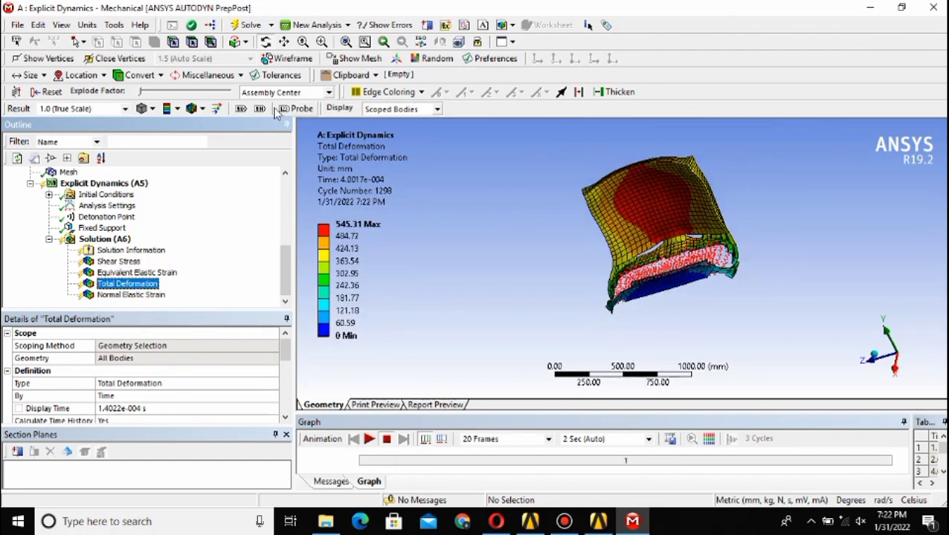
left_click(179, 110)
left_click(200, 139)
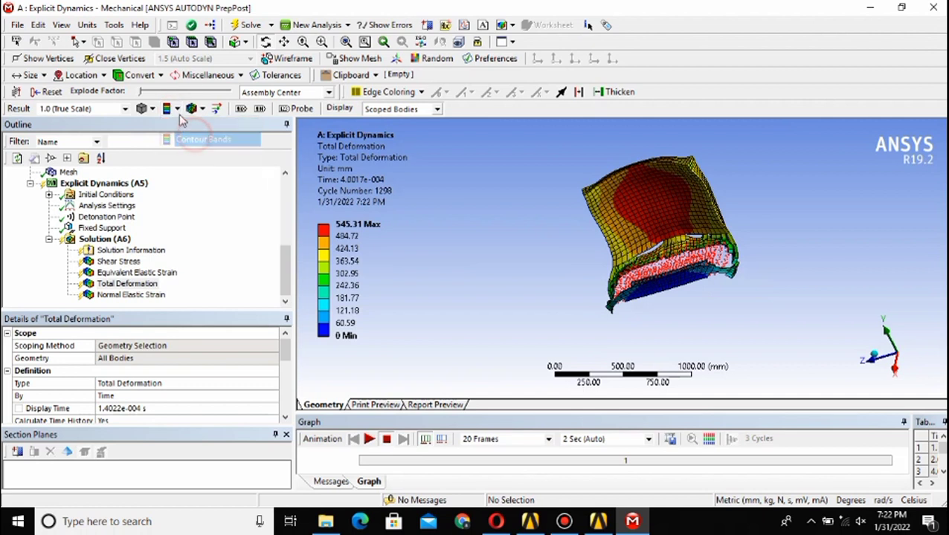
left_click(179, 110)
left_click(201, 113)
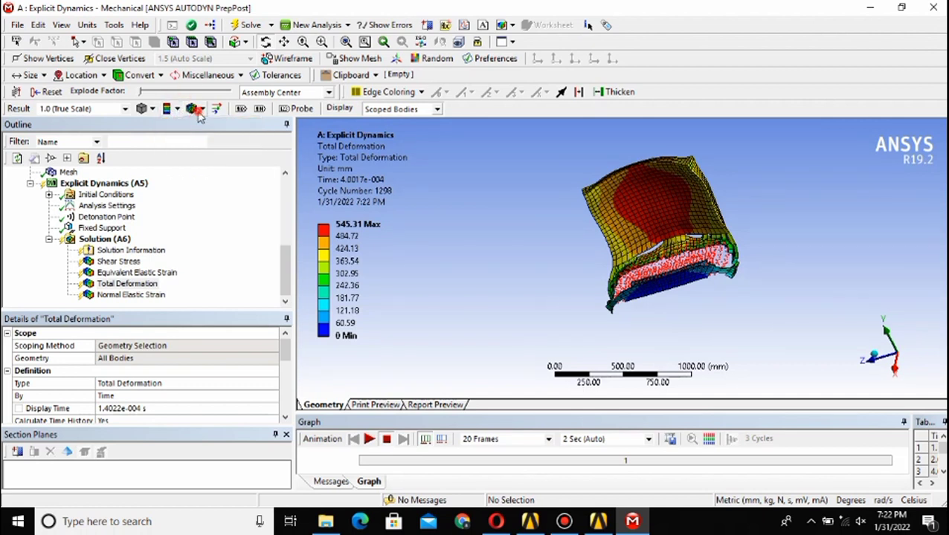
Show the undeformed wireframe and the element mesh on the deformed wall.
left_click(201, 109)
left_click(200, 124)
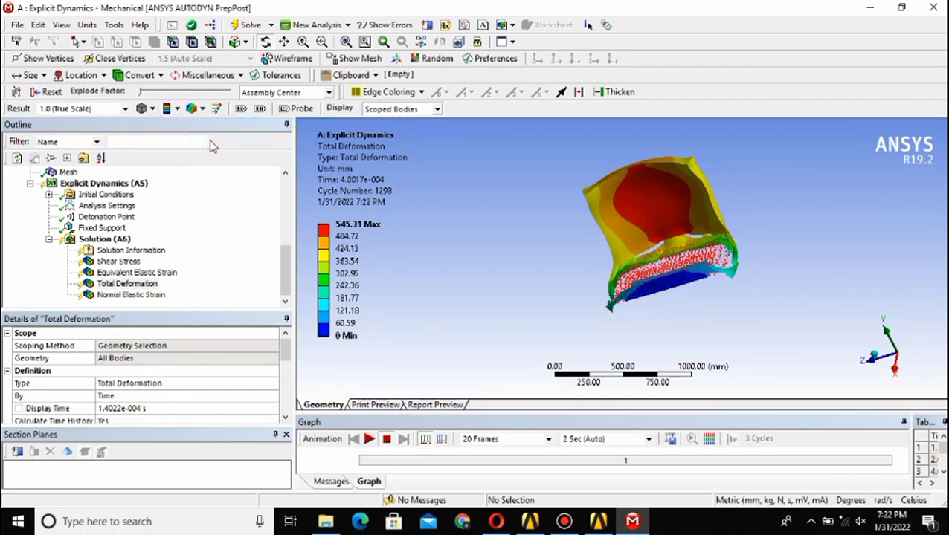
left_click(210, 144)
left_click(201, 109)
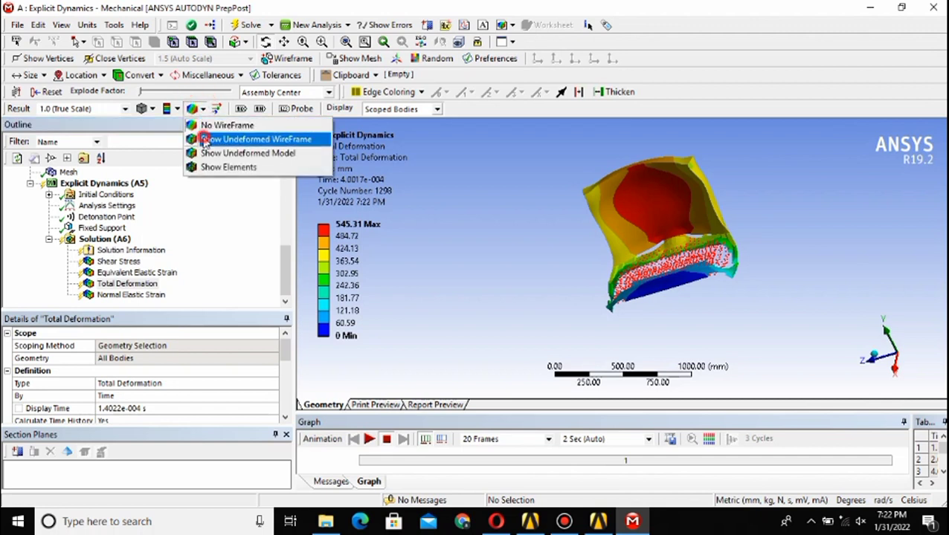
left_click(202, 139)
left_click(201, 109)
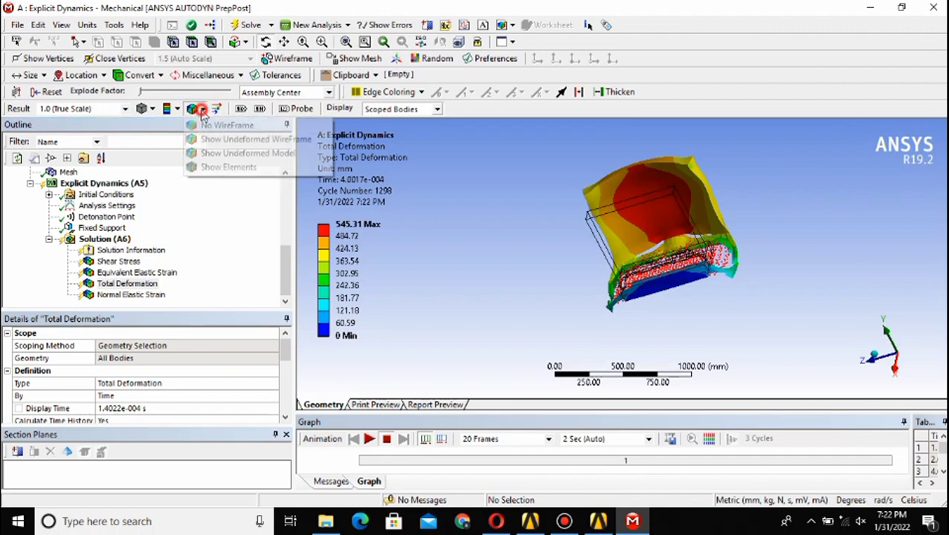
left_click(244, 167)
left_click_drag(547, 211, 537, 277)
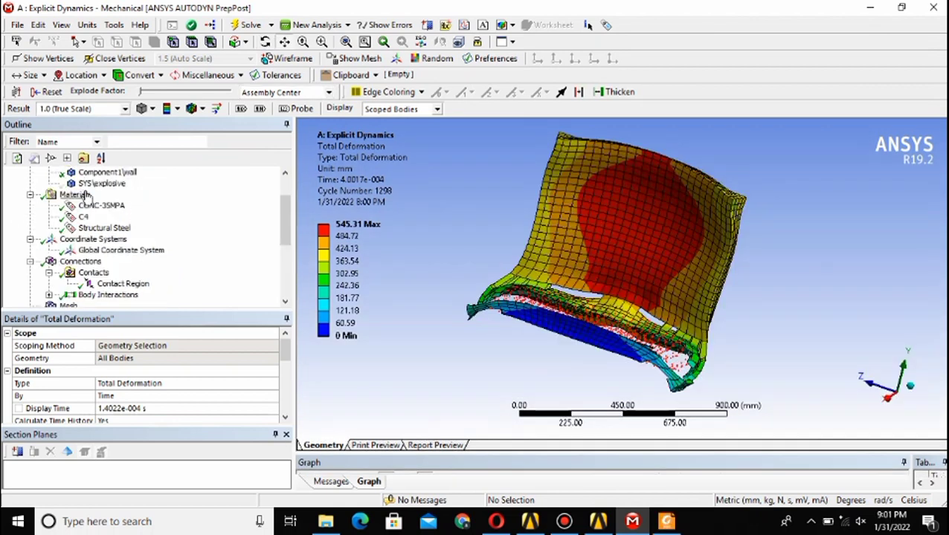
Select the footing body and keep its Reference Frame set to Lagrangian.
scroll(96, 219, "up", 2)
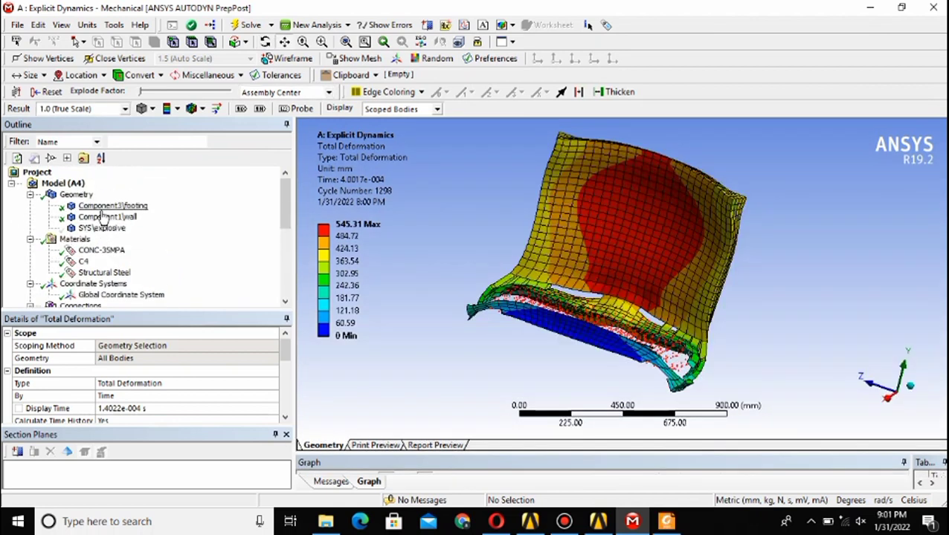
left_click(102, 206)
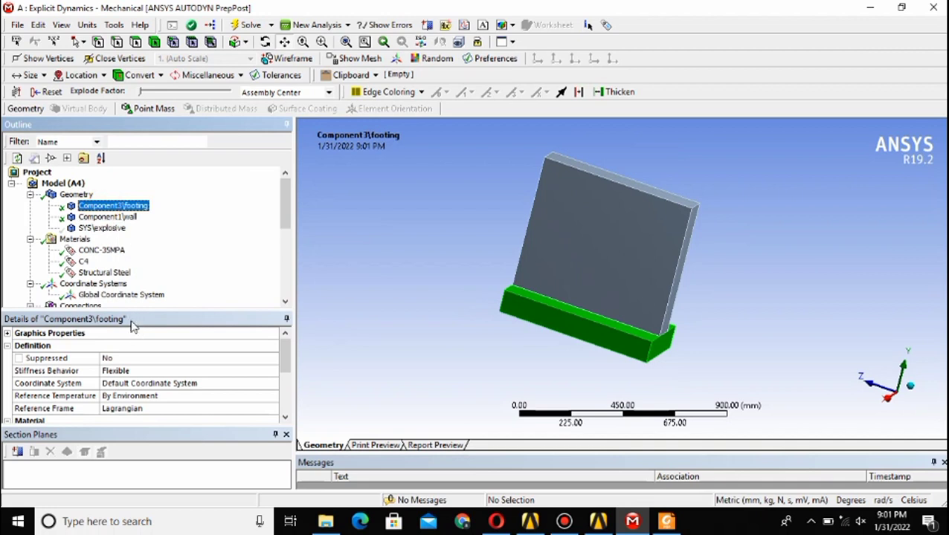
left_click_drag(129, 310, 132, 282)
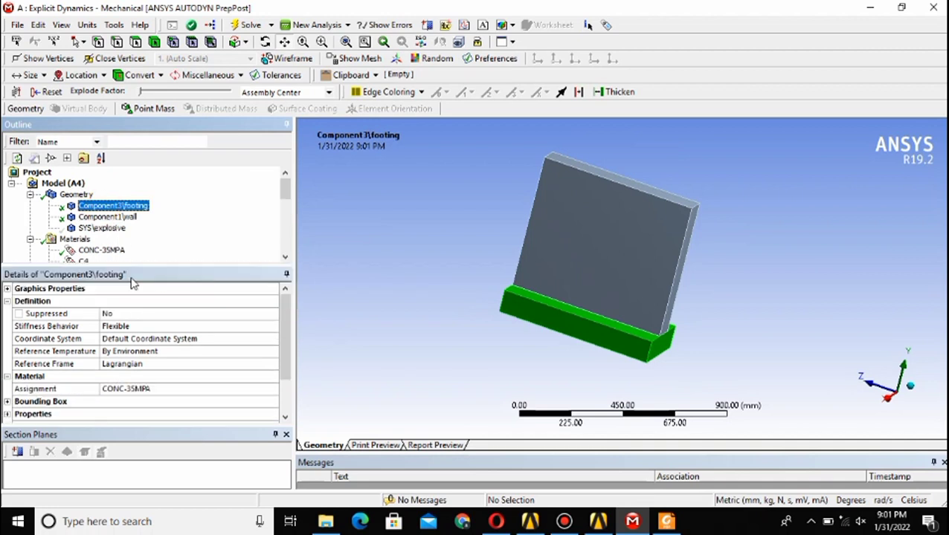
scroll(136, 338, "down", 1)
left_click(157, 327)
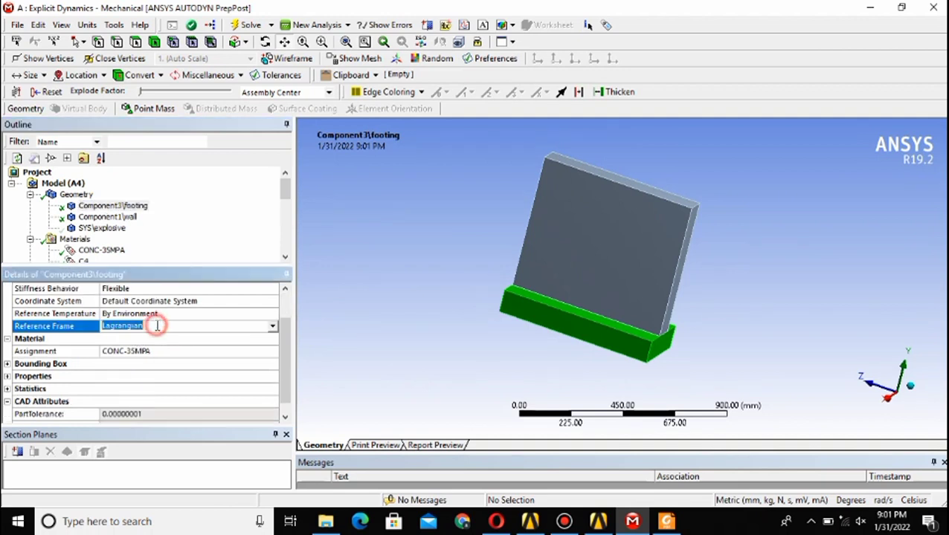
left_click(273, 327)
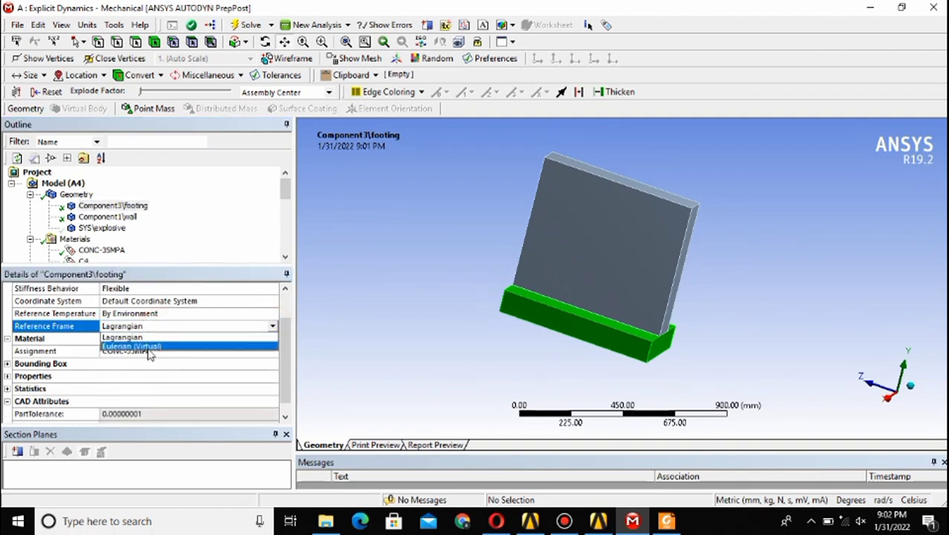
left_click(416, 316)
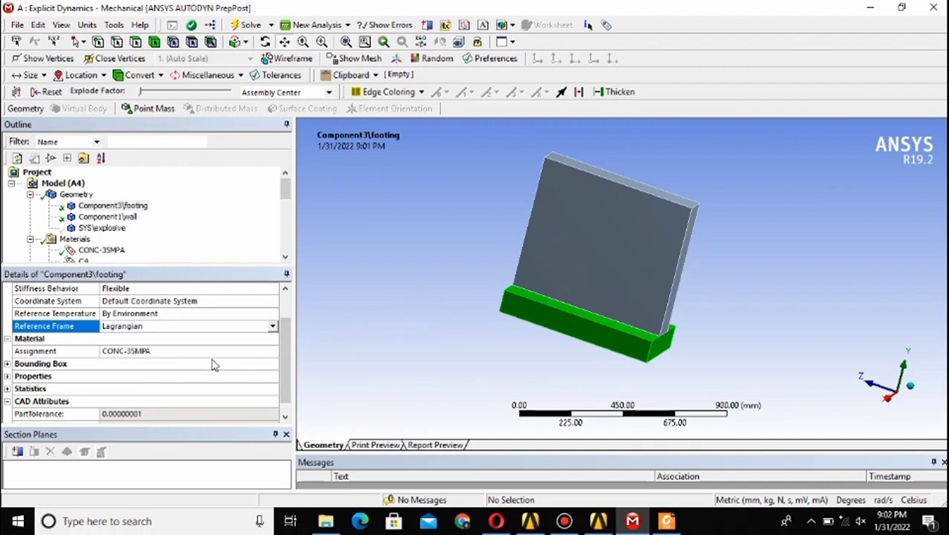
Check the footing's CONC-35MPA material, then select the wall body to view its properties.
left_click(208, 353)
left_click(273, 354)
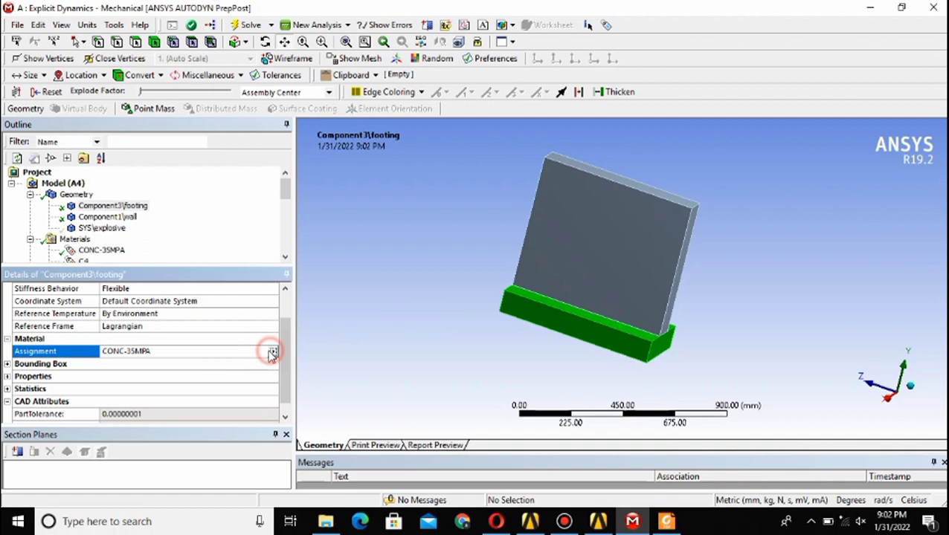
left_click(112, 217)
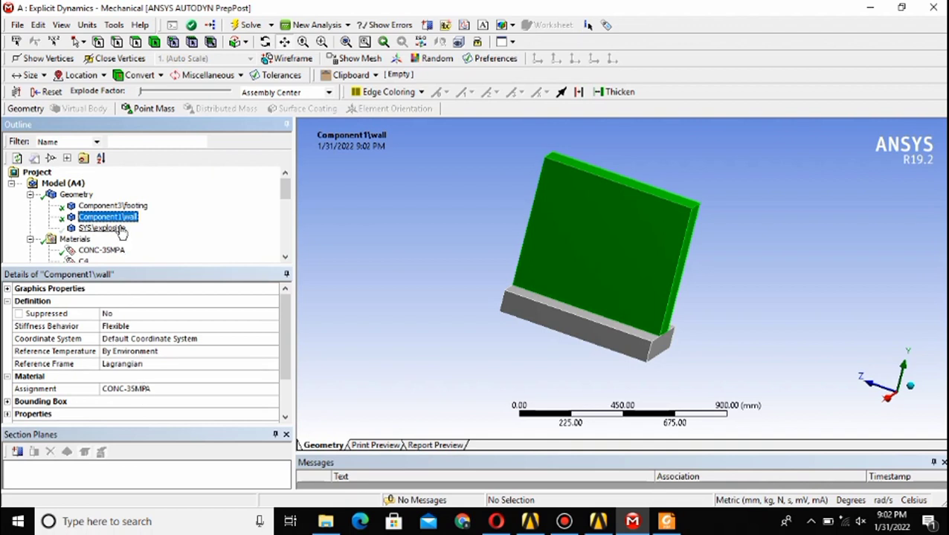
Select SYS\explosive to show its Eulerian (Virtual) reference frame and C4 material.
left_click(120, 229)
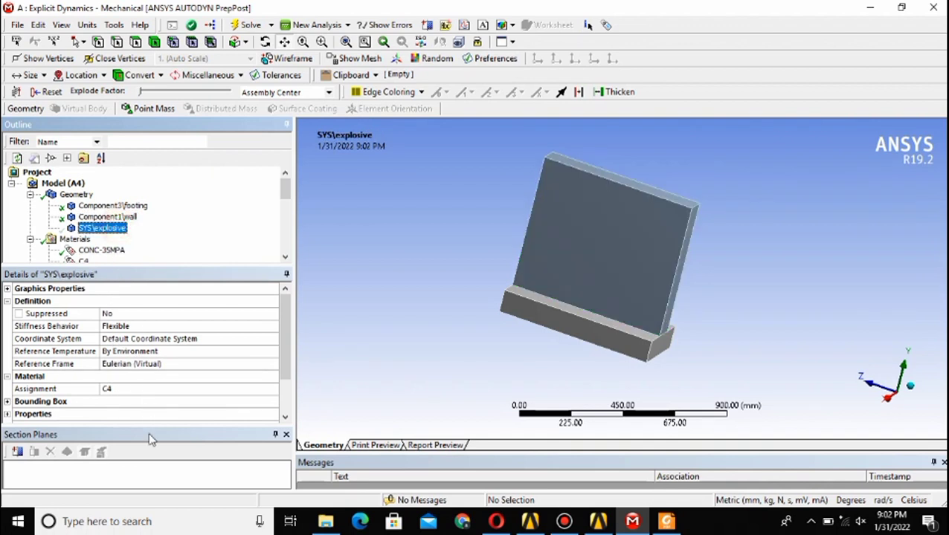